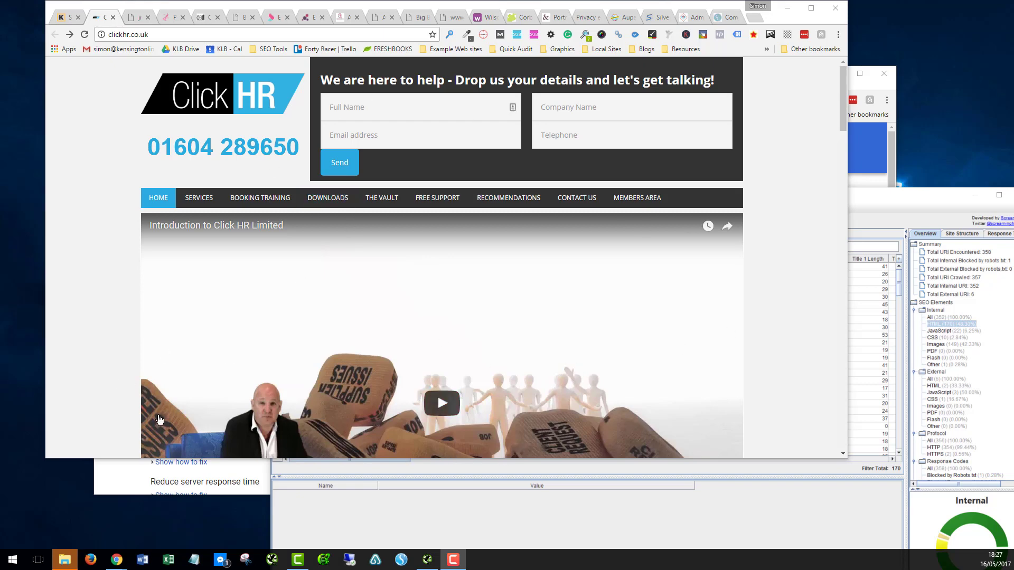
{"action": "left_click_drag", "start_coordinate": [132, 459], "coordinate": [147, 539]}
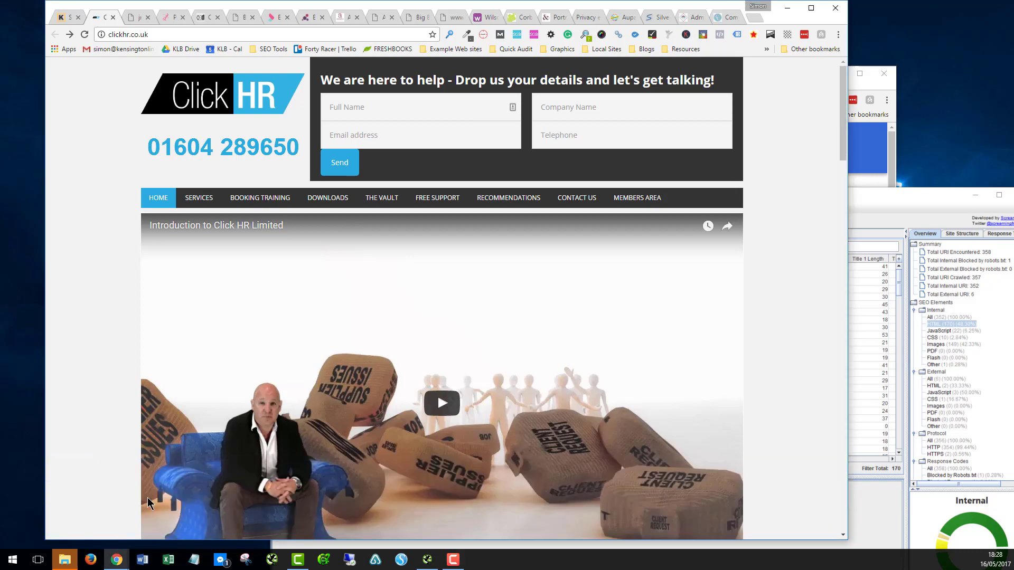
{"action": "scroll", "coordinate": [185, 378], "scroll_direction": "down", "scroll_amount": 9}
{"action": "scroll", "coordinate": [187, 376], "scroll_direction": "up", "scroll_amount": 8}
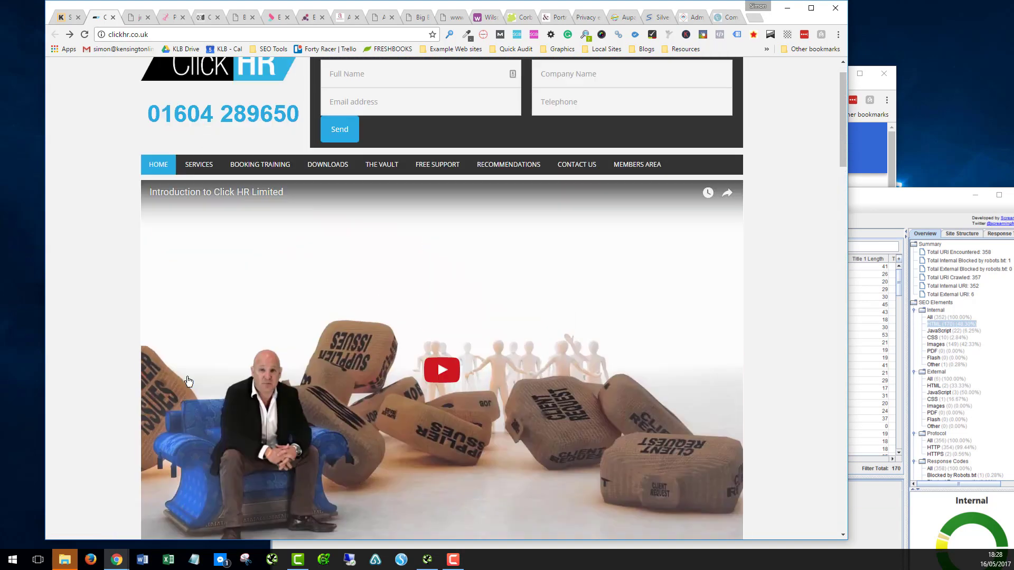
{"action": "scroll", "coordinate": [188, 382], "scroll_direction": "up", "scroll_amount": 1}
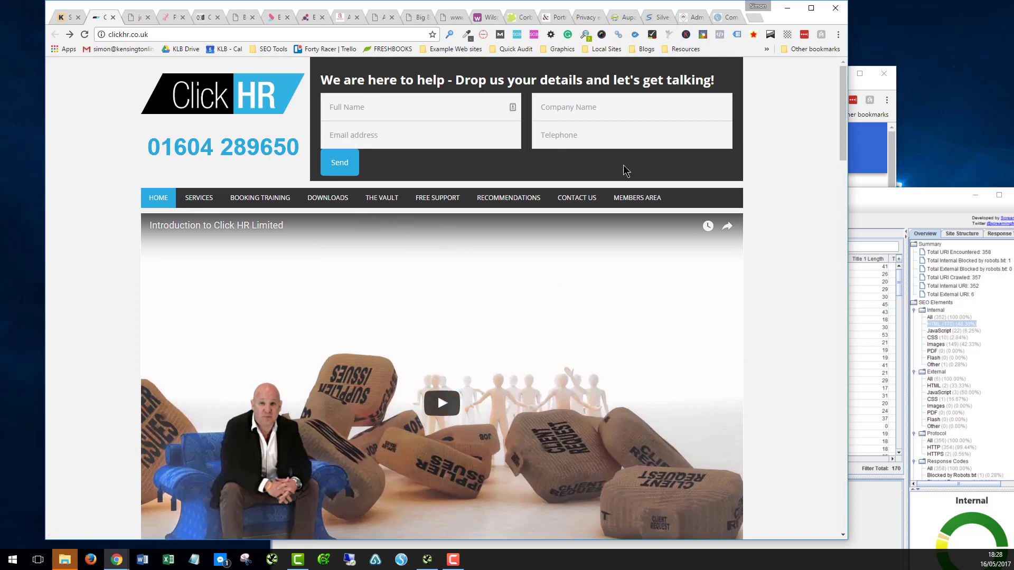
{"action": "mouse_move", "coordinate": [222, 217]}
{"action": "scroll", "coordinate": [91, 193], "scroll_direction": "down", "scroll_amount": 2}
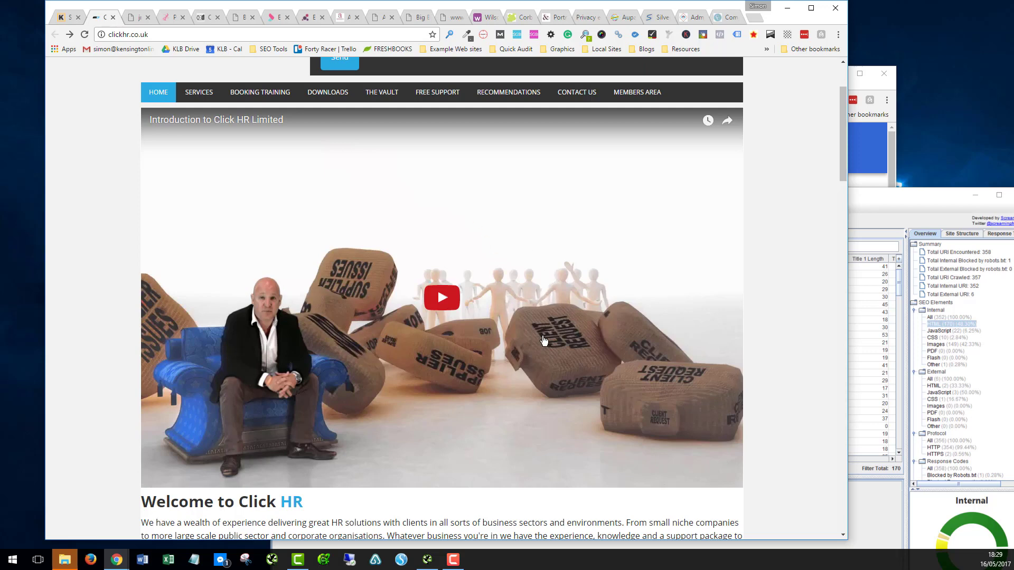
{"action": "scroll", "coordinate": [480, 249], "scroll_direction": "down", "scroll_amount": 4}
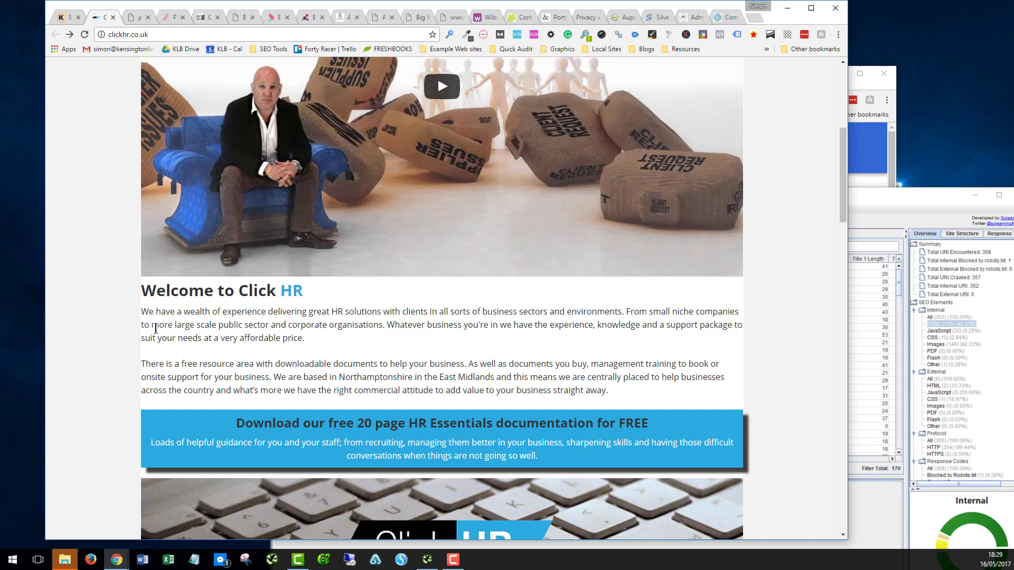
{"action": "scroll", "coordinate": [182, 325], "scroll_direction": "up", "scroll_amount": 6}
{"action": "scroll", "coordinate": [225, 337], "scroll_direction": "down", "scroll_amount": 6}
{"action": "scroll", "coordinate": [192, 320], "scroll_direction": "up", "scroll_amount": 6}
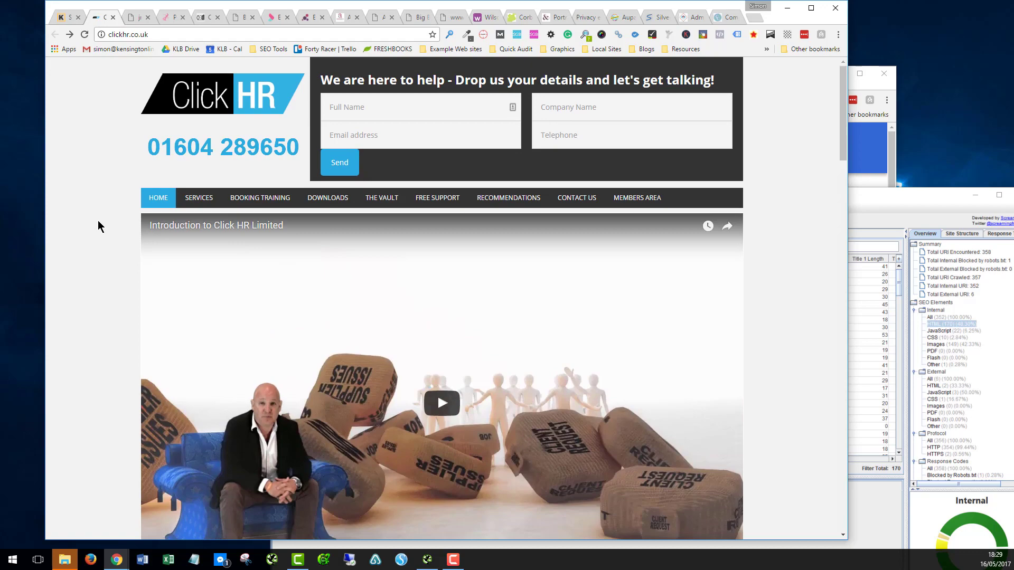
{"action": "scroll", "coordinate": [97, 227], "scroll_direction": "down", "scroll_amount": 1}
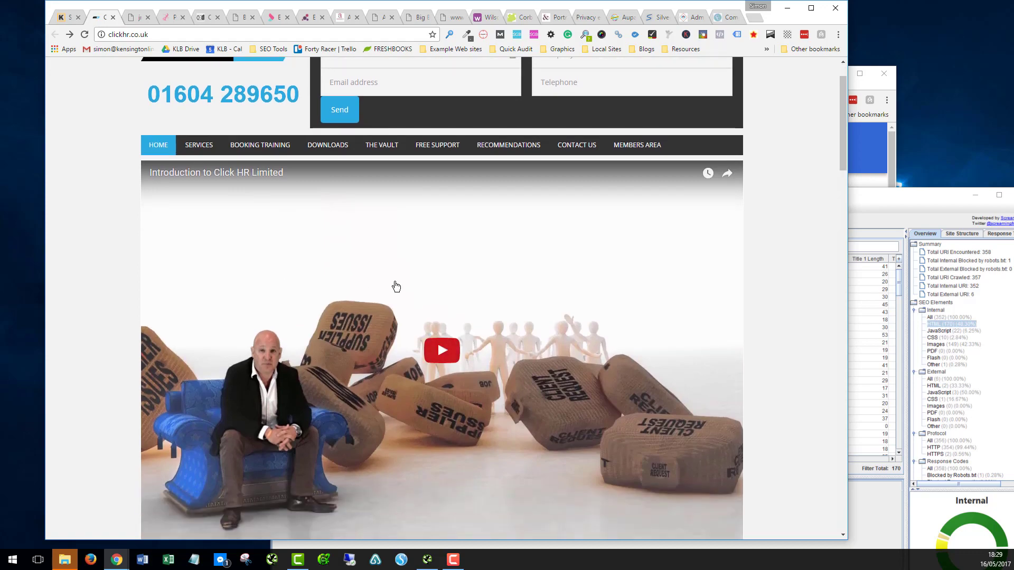
{"action": "scroll", "coordinate": [394, 264], "scroll_direction": "down", "scroll_amount": 3}
{"action": "scroll", "coordinate": [391, 248], "scroll_direction": "down", "scroll_amount": 2}
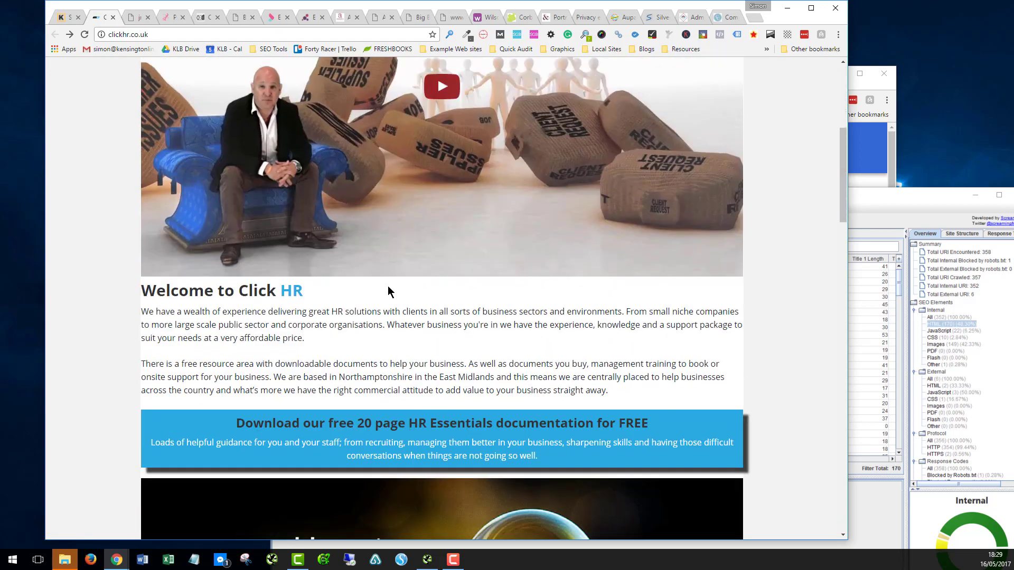
{"action": "scroll", "coordinate": [392, 332], "scroll_direction": "down", "scroll_amount": 2}
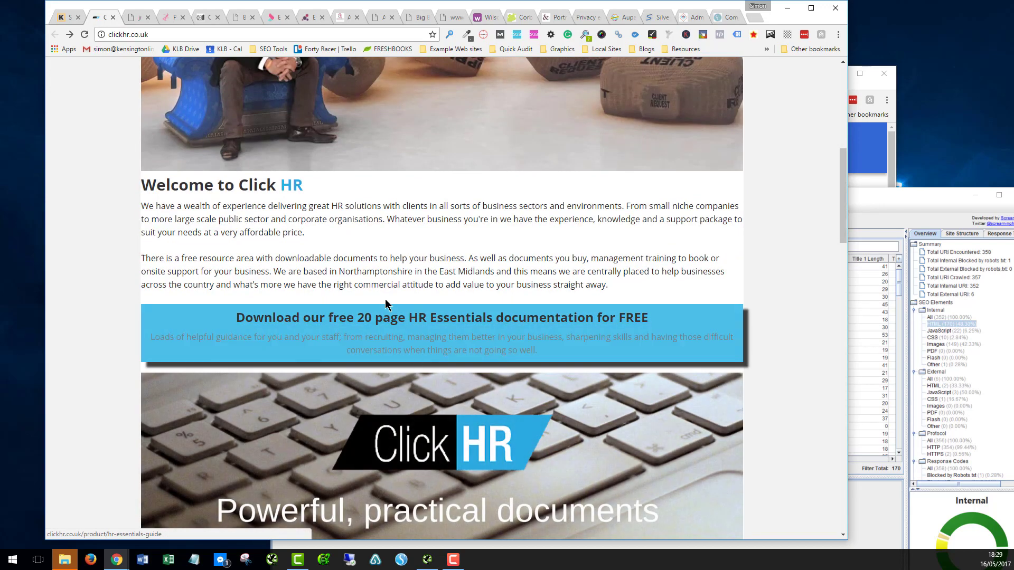
Step: Browse the free £0.00 HR Essentials Guide product page, then return to the Click HR homepage
{"action": "left_click", "coordinate": [434, 325]}
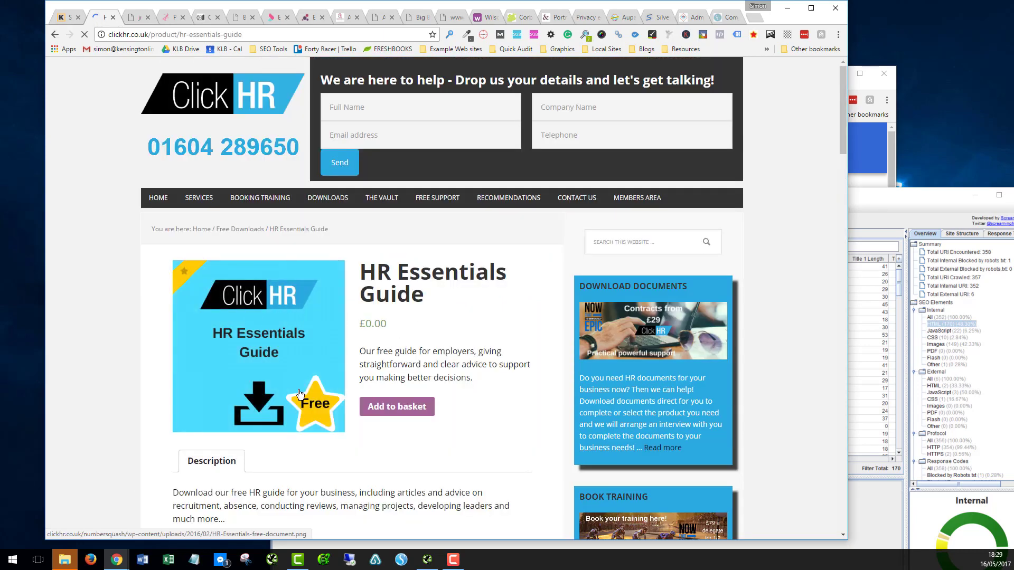
{"action": "scroll", "coordinate": [435, 391], "scroll_direction": "down", "scroll_amount": 2}
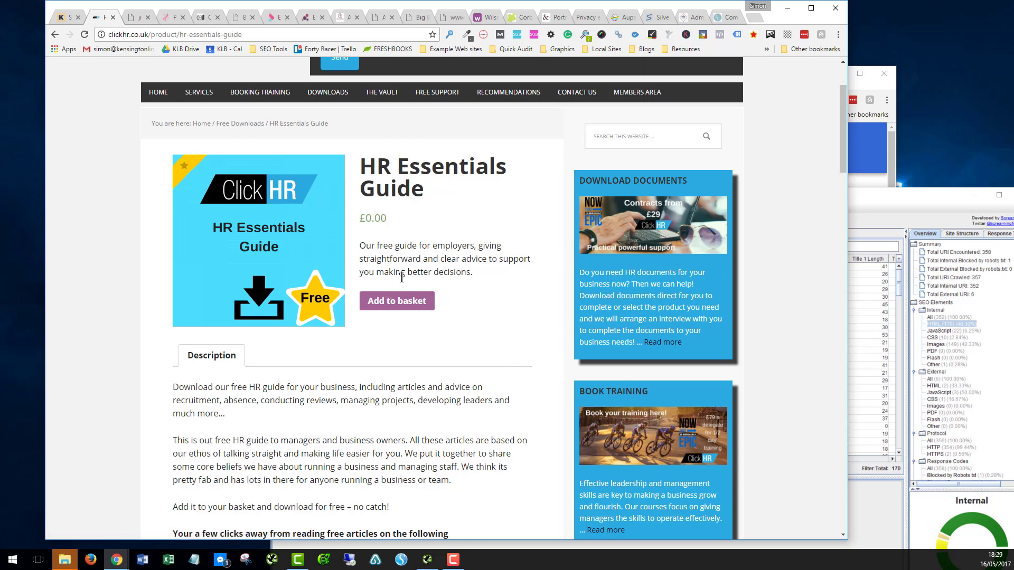
{"action": "scroll", "coordinate": [401, 277], "scroll_direction": "down", "scroll_amount": 2}
{"action": "scroll", "coordinate": [432, 305], "scroll_direction": "down", "scroll_amount": 3}
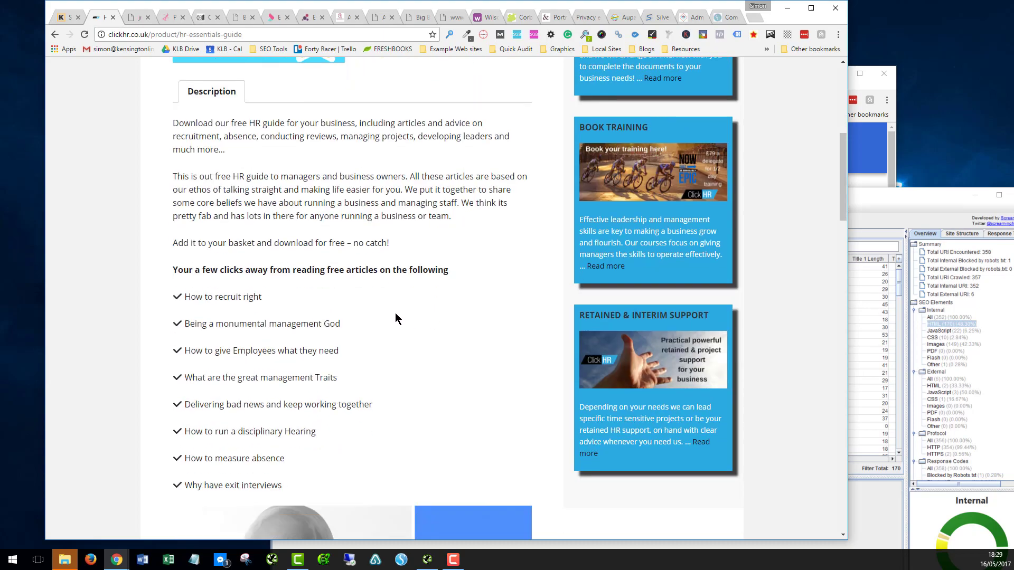
{"action": "scroll", "coordinate": [381, 265], "scroll_direction": "down", "scroll_amount": 3}
{"action": "scroll", "coordinate": [351, 208], "scroll_direction": "up", "scroll_amount": 1}
{"action": "scroll", "coordinate": [348, 211], "scroll_direction": "down", "scroll_amount": 8}
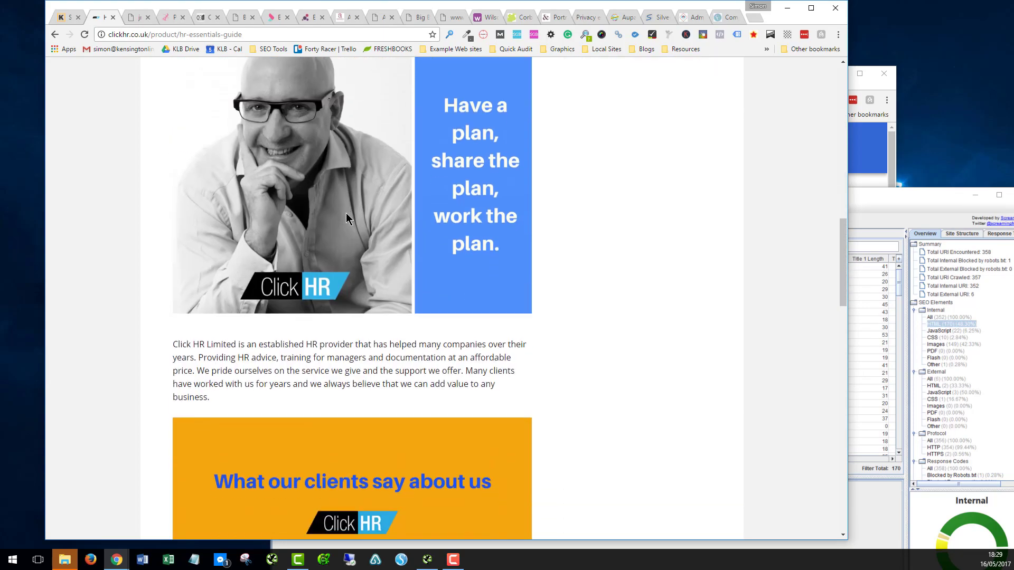
{"action": "scroll", "coordinate": [347, 213], "scroll_direction": "down", "scroll_amount": 2}
{"action": "scroll", "coordinate": [564, 322], "scroll_direction": "down", "scroll_amount": 10}
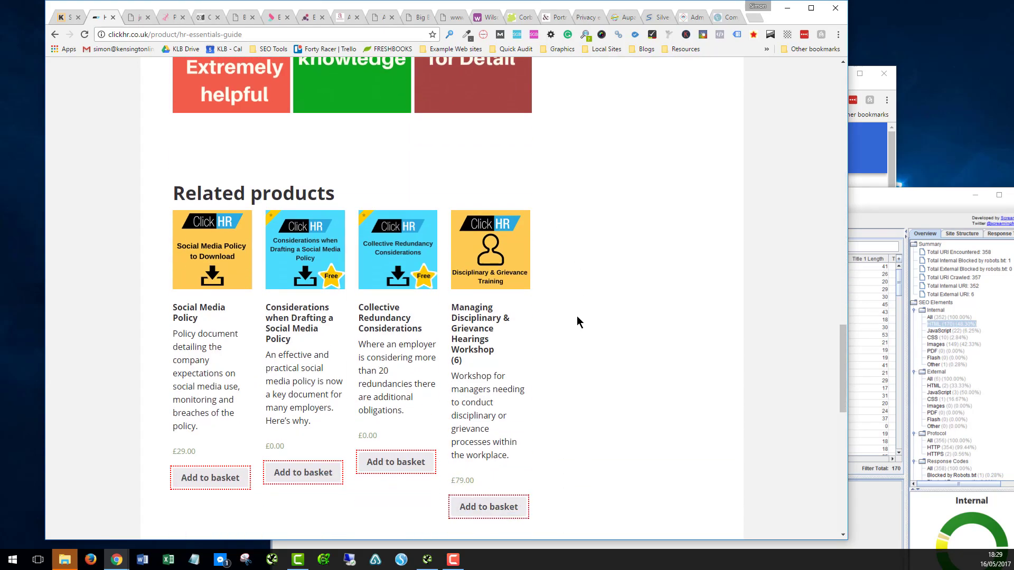
{"action": "key", "text": "Home"}
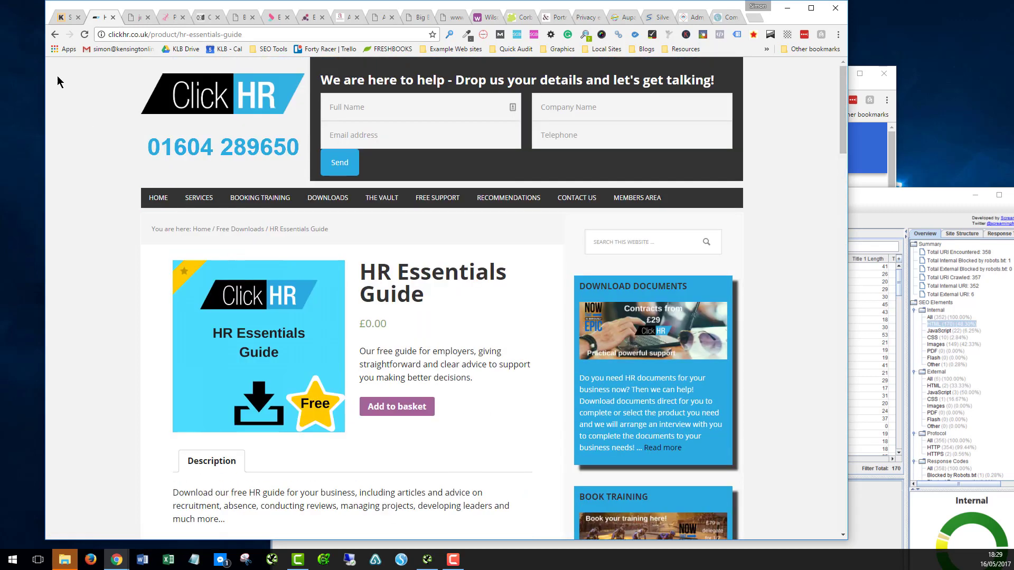
{"action": "left_click", "coordinate": [154, 198]}
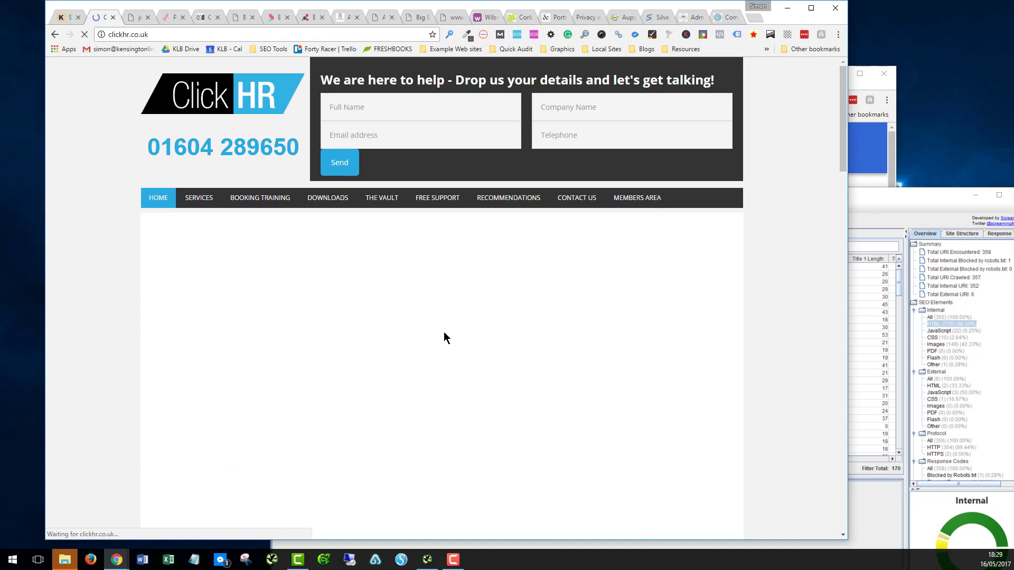
{"action": "scroll", "coordinate": [106, 239], "scroll_direction": "down", "scroll_amount": 10}
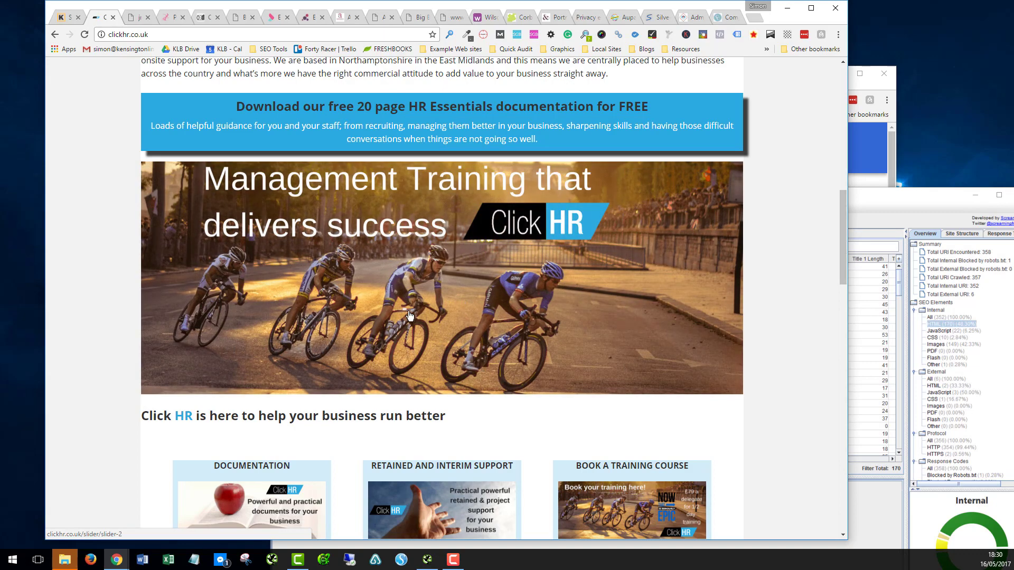
{"action": "left_click", "coordinate": [389, 303]}
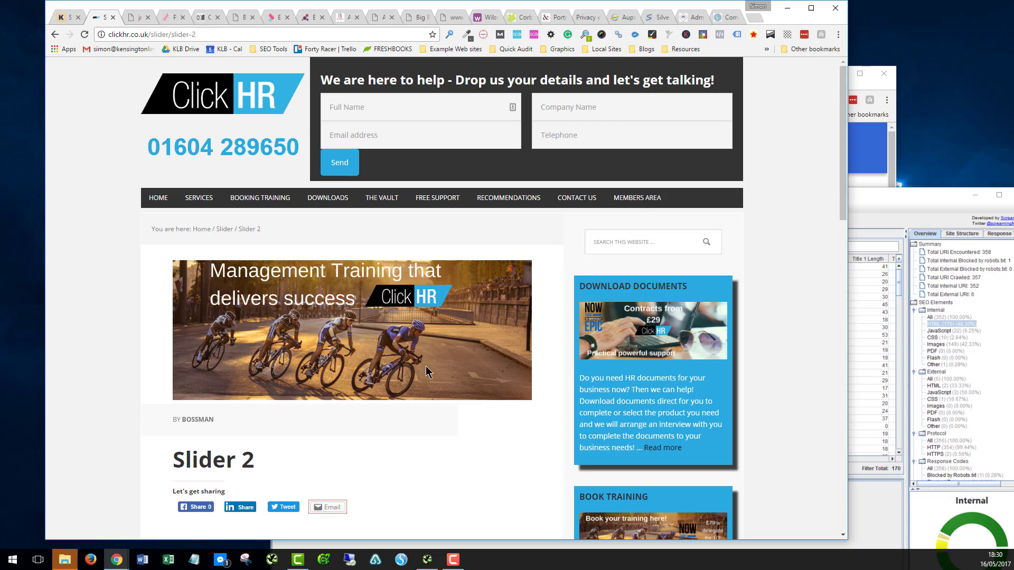
{"action": "left_click", "coordinate": [150, 199]}
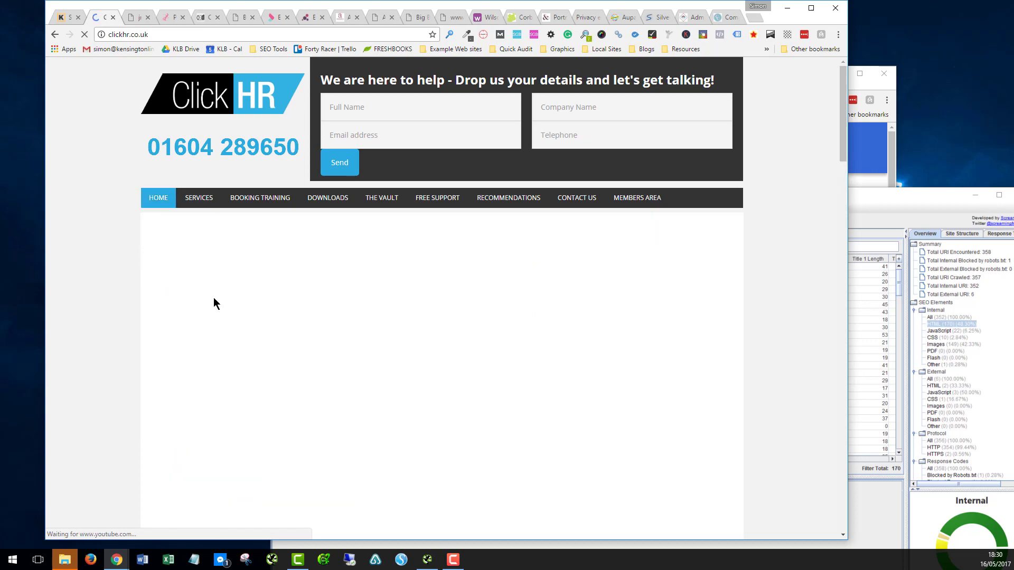
{"action": "scroll", "coordinate": [381, 331], "scroll_direction": "down", "scroll_amount": 8}
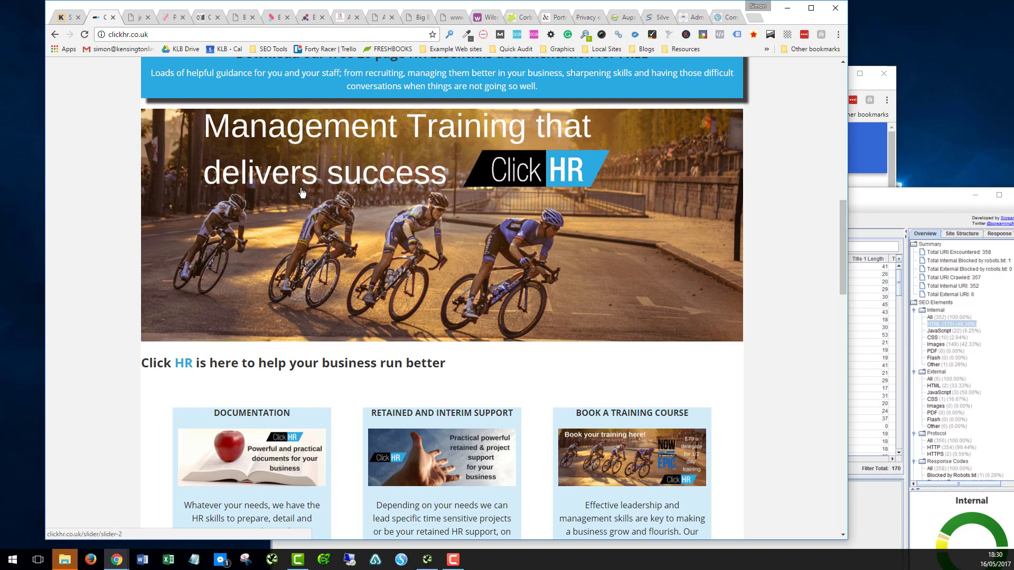
{"action": "scroll", "coordinate": [428, 221], "scroll_direction": "down", "scroll_amount": 1}
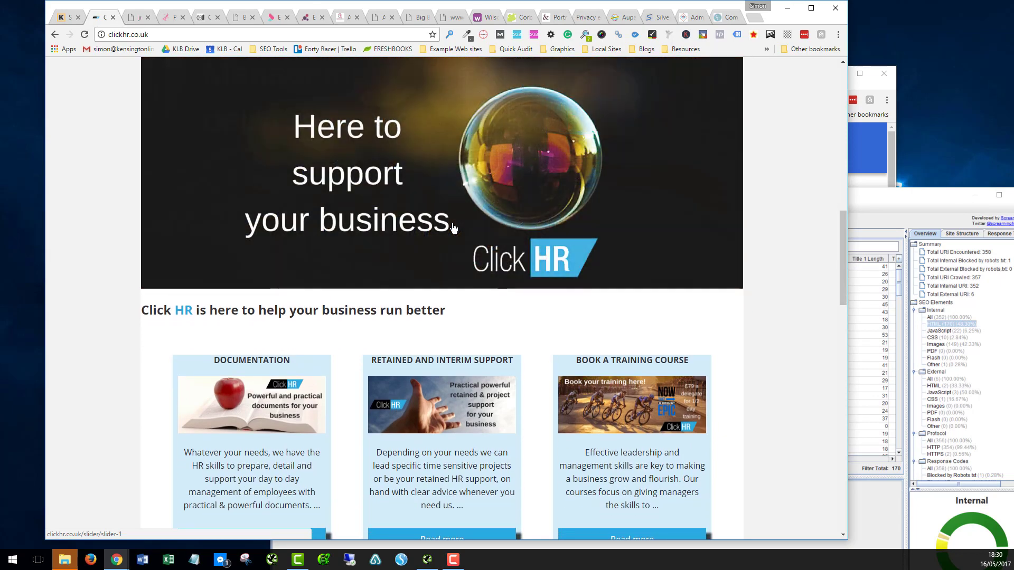
{"action": "scroll", "coordinate": [446, 238], "scroll_direction": "down", "scroll_amount": 4}
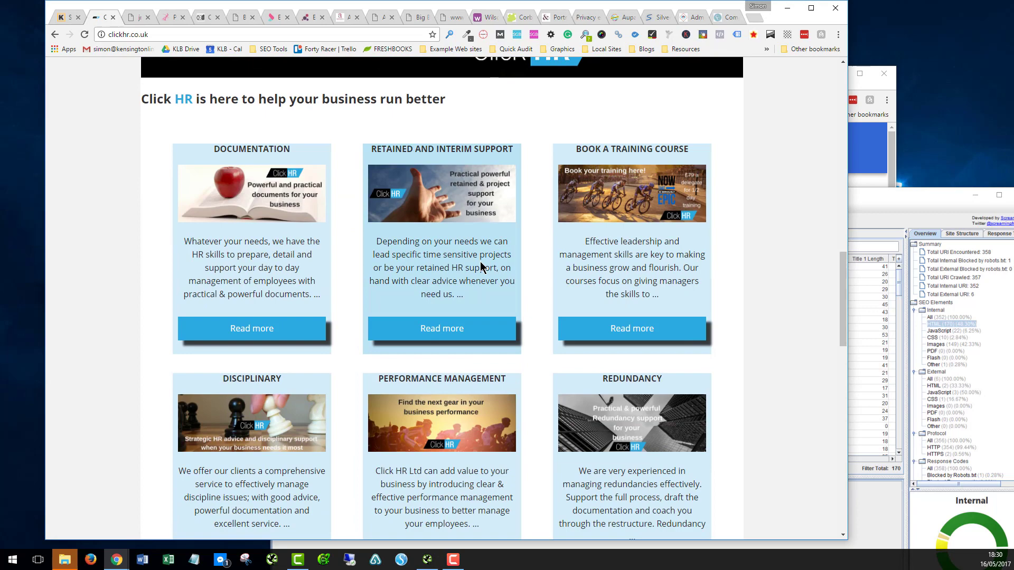
{"action": "scroll", "coordinate": [612, 365], "scroll_direction": "down", "scroll_amount": 3}
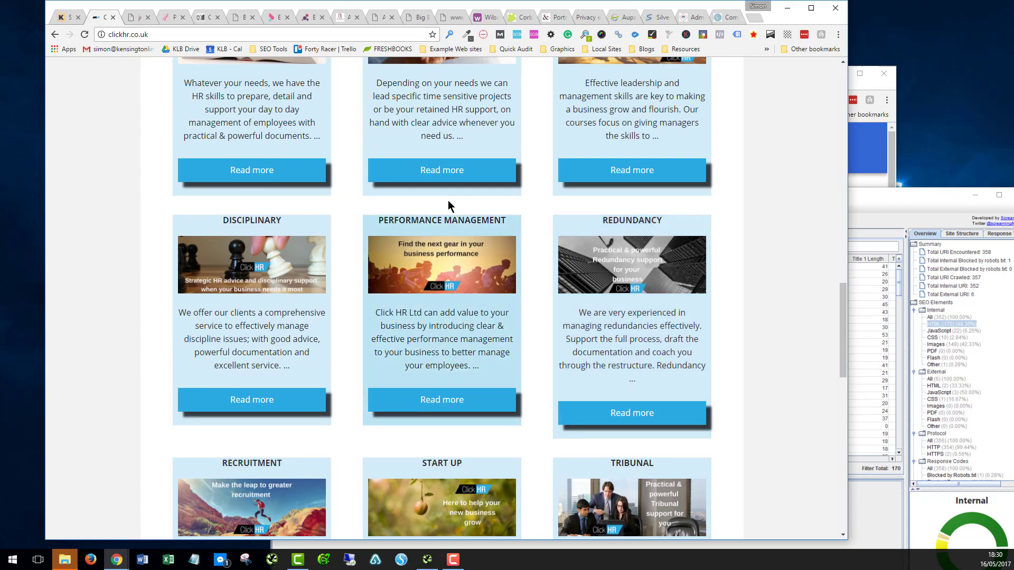
{"action": "scroll", "coordinate": [475, 296], "scroll_direction": "down", "scroll_amount": 3}
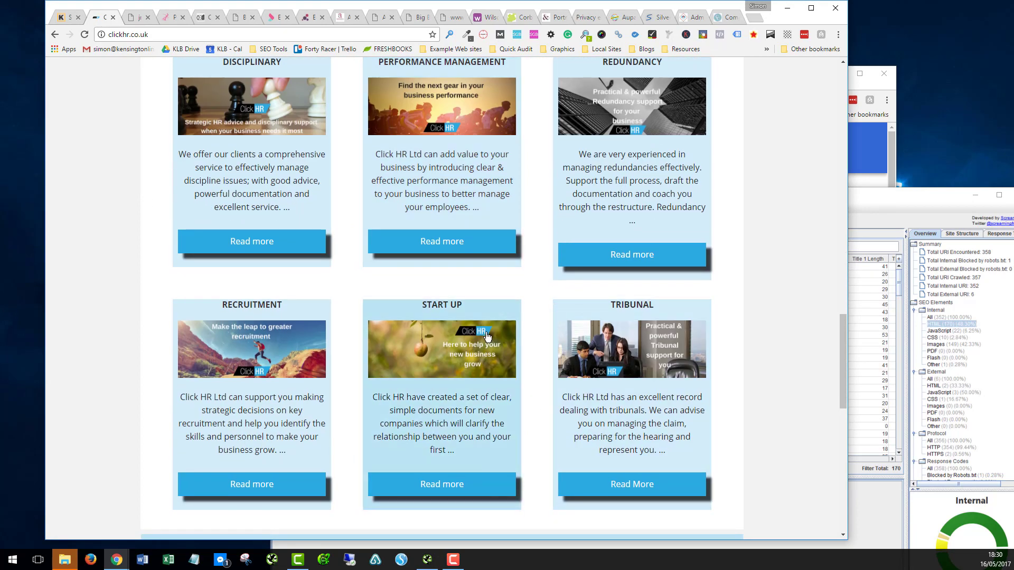
{"action": "scroll", "coordinate": [528, 302], "scroll_direction": "down", "scroll_amount": 4}
{"action": "scroll", "coordinate": [513, 304], "scroll_direction": "up", "scroll_amount": 5}
{"action": "scroll", "coordinate": [522, 314], "scroll_direction": "up", "scroll_amount": 6}
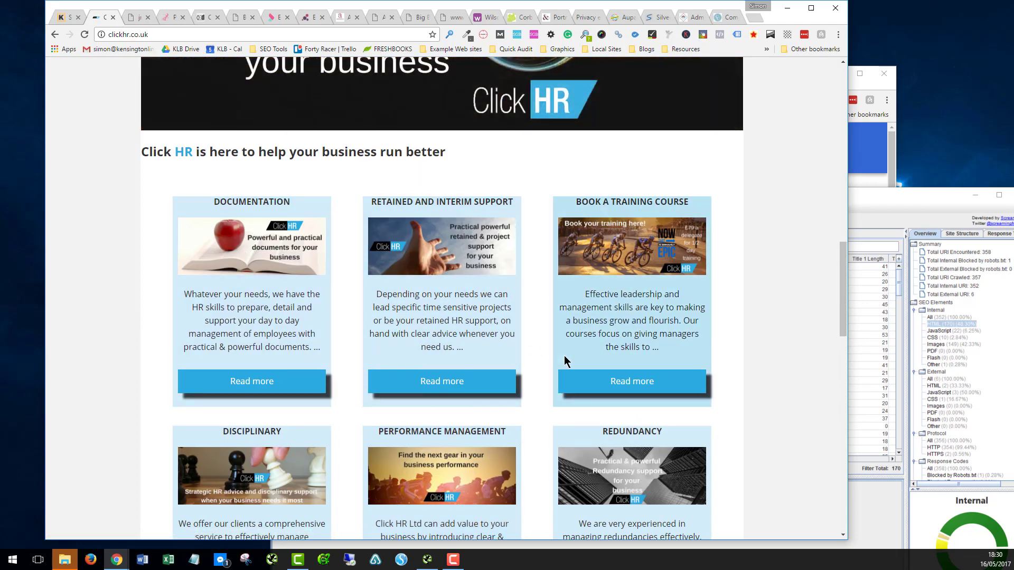
{"action": "scroll", "coordinate": [564, 356], "scroll_direction": "down", "scroll_amount": 3}
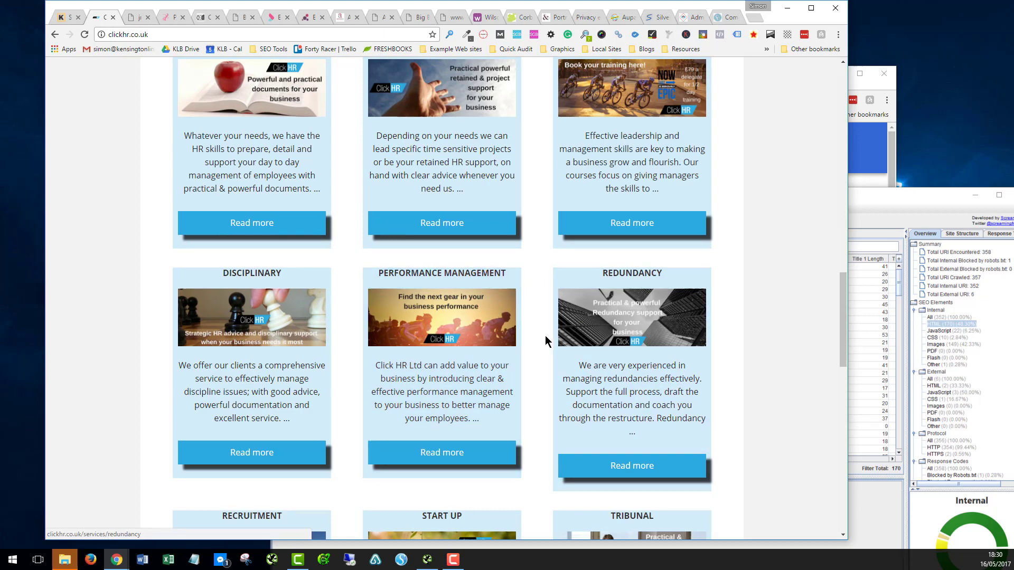
{"action": "scroll", "coordinate": [546, 319], "scroll_direction": "down", "scroll_amount": 3}
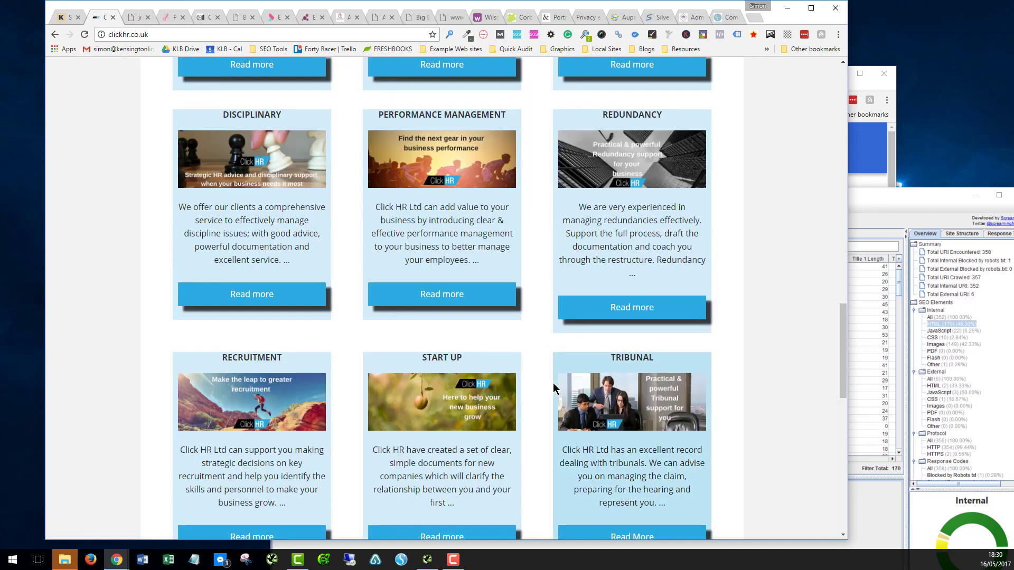
{"action": "scroll", "coordinate": [528, 379], "scroll_direction": "down", "scroll_amount": 2}
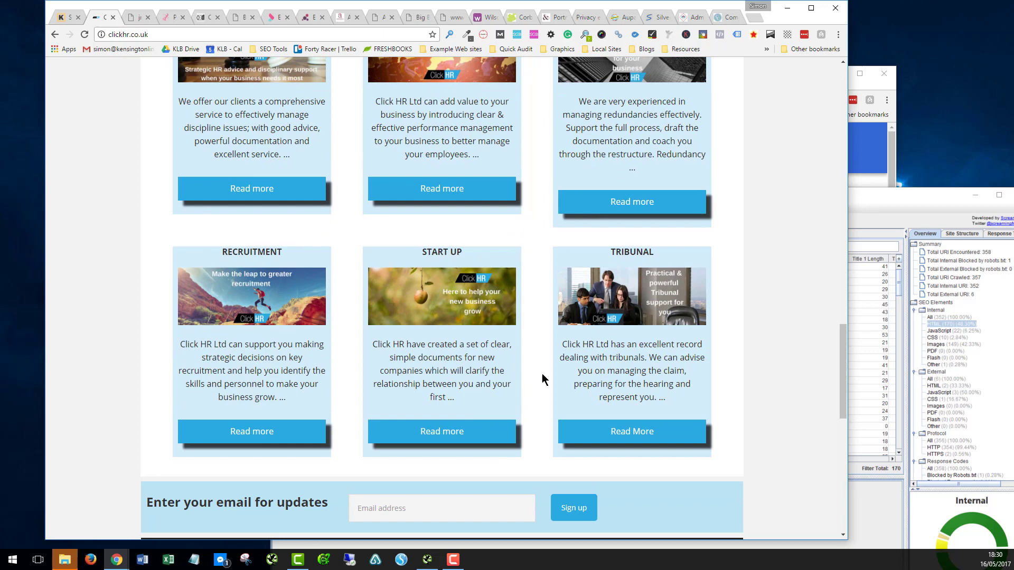
{"action": "scroll", "coordinate": [537, 374], "scroll_direction": "down", "scroll_amount": 3}
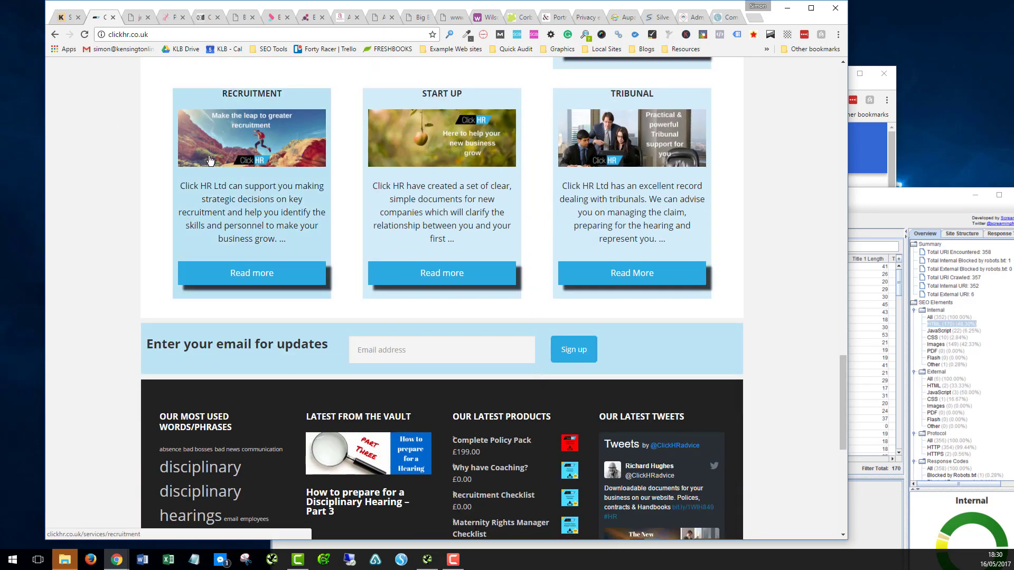
{"action": "scroll", "coordinate": [119, 178], "scroll_direction": "down", "scroll_amount": 1}
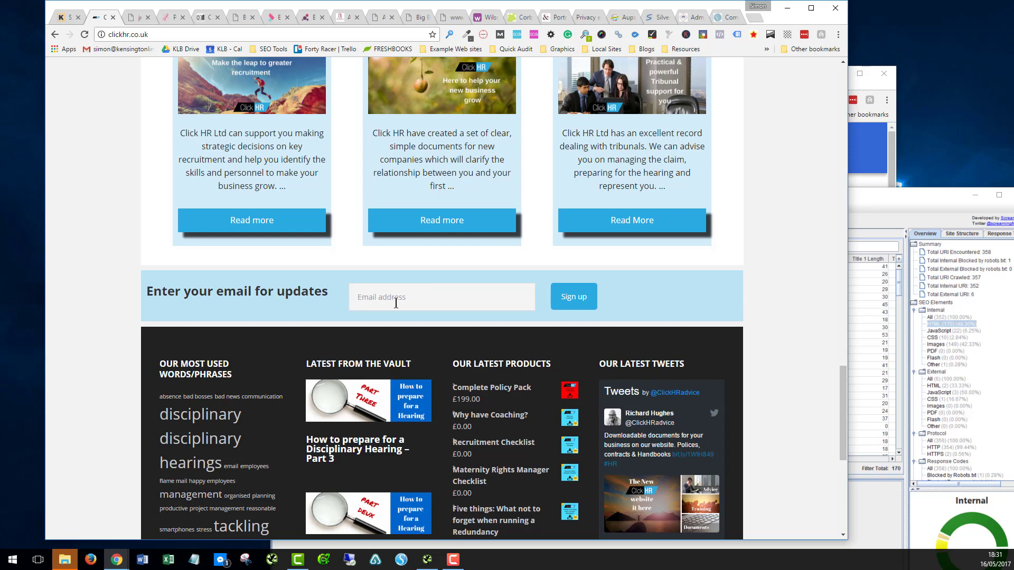
{"action": "scroll", "coordinate": [395, 304], "scroll_direction": "down", "scroll_amount": 1}
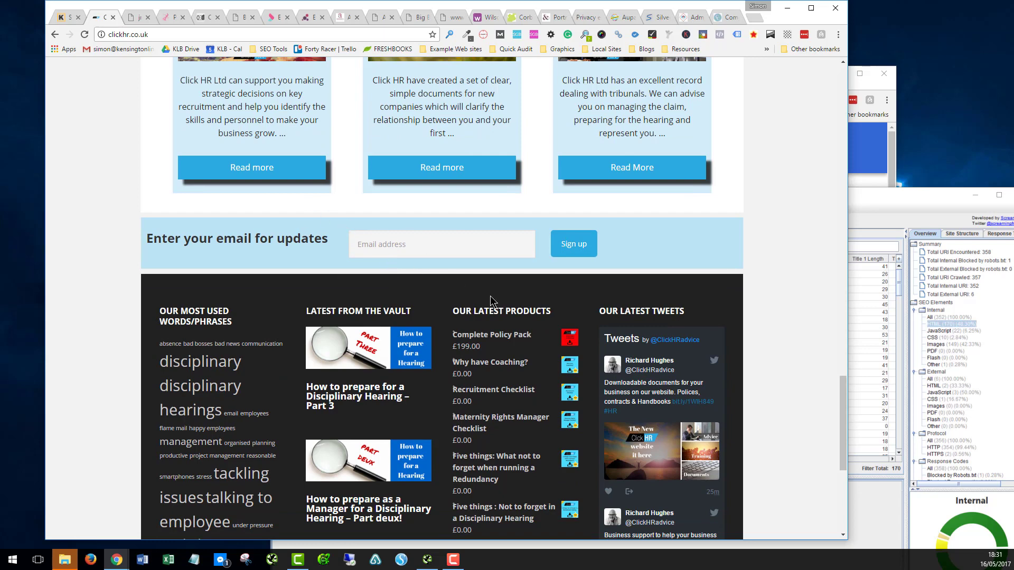
{"action": "scroll", "coordinate": [490, 295], "scroll_direction": "down", "scroll_amount": 4}
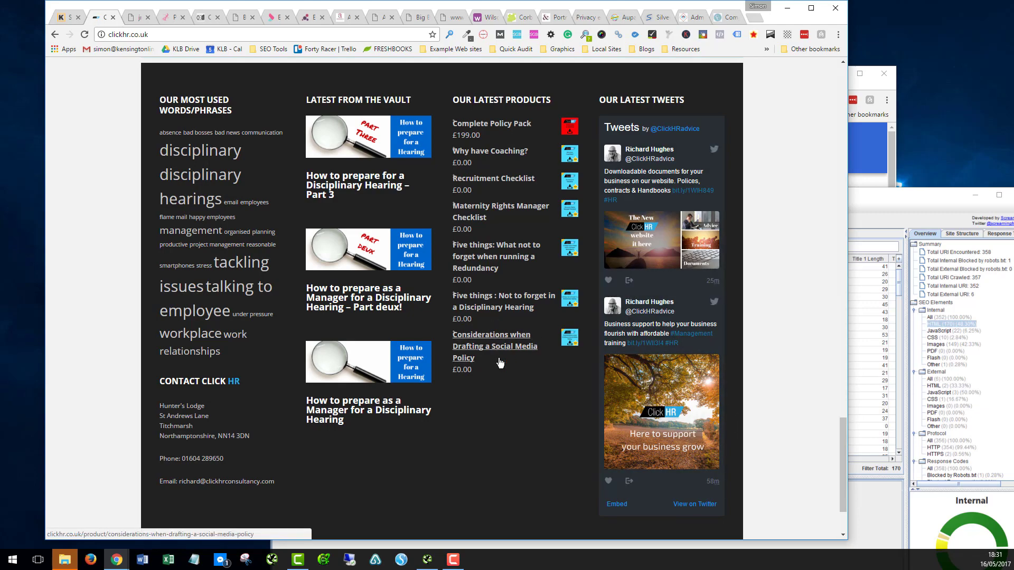
{"action": "scroll", "coordinate": [515, 388], "scroll_direction": "up", "scroll_amount": 15}
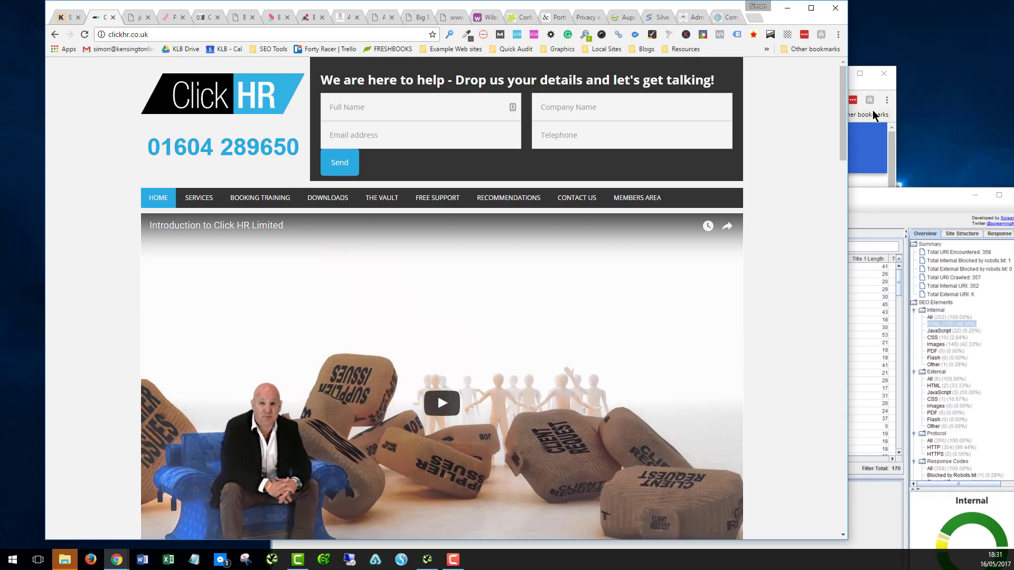
Step: Bring the PageSpeed Insights results for clickhr.co.uk forward and look through them
{"action": "left_click", "coordinate": [892, 87]}
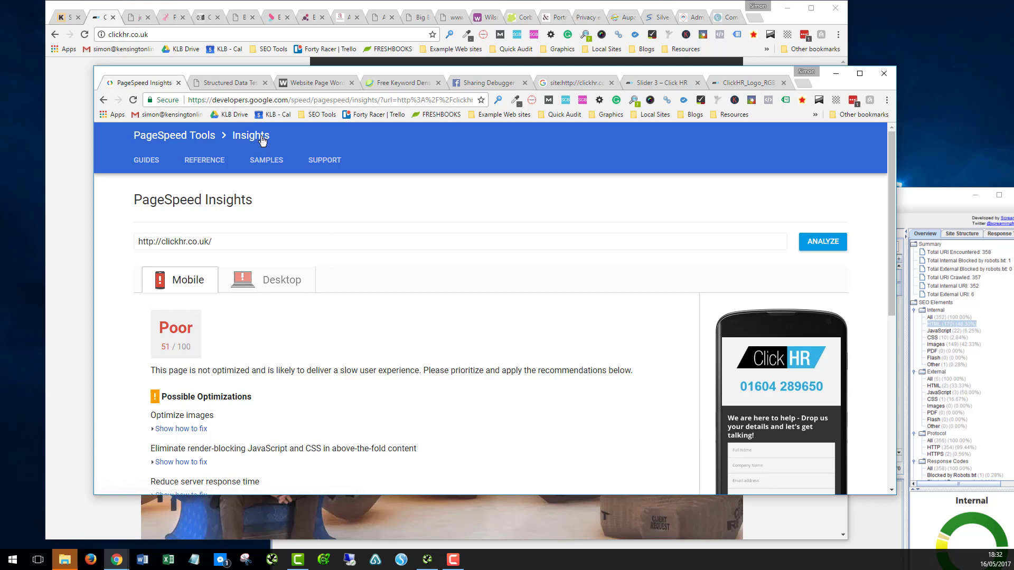
{"action": "scroll", "coordinate": [240, 319], "scroll_direction": "down", "scroll_amount": 5}
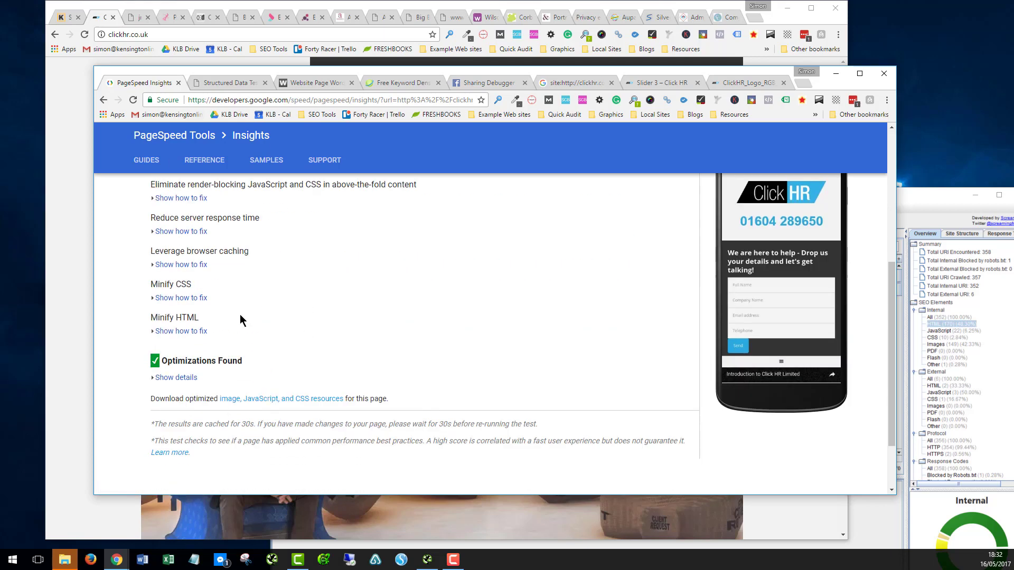
{"action": "scroll", "coordinate": [248, 297], "scroll_direction": "up", "scroll_amount": 5}
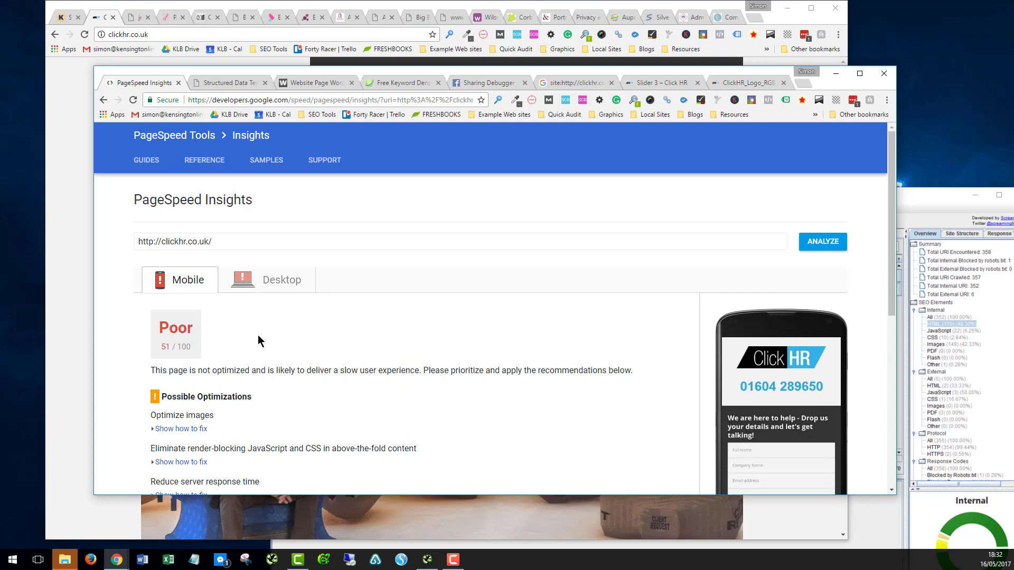
{"action": "scroll", "coordinate": [258, 334], "scroll_direction": "down", "scroll_amount": 5}
{"action": "scroll", "coordinate": [357, 327], "scroll_direction": "up", "scroll_amount": 5}
{"action": "scroll", "coordinate": [357, 326], "scroll_direction": "up", "scroll_amount": 1}
Step: Check the desktop score of 50/100 (Poor), then view the Structured Data Testing Tool results
{"action": "left_click", "coordinate": [265, 280]}
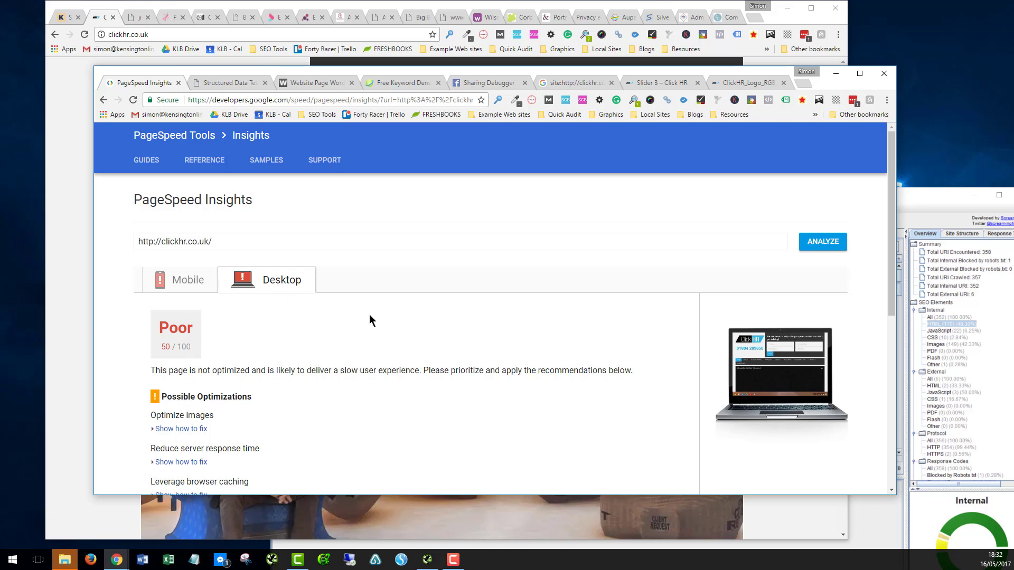
{"action": "scroll", "coordinate": [325, 356], "scroll_direction": "down", "scroll_amount": 7}
{"action": "scroll", "coordinate": [328, 395], "scroll_direction": "up", "scroll_amount": 7}
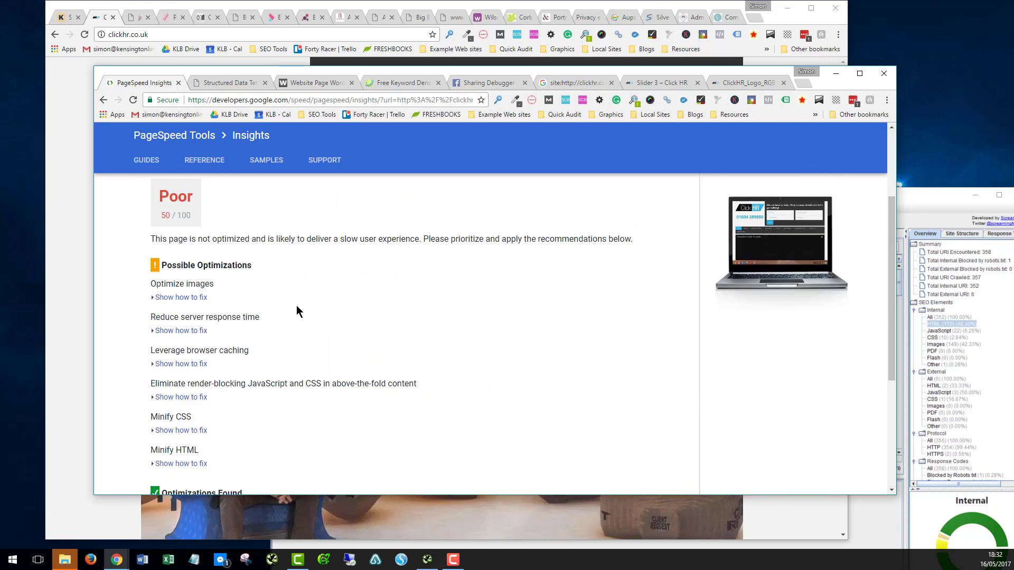
{"action": "left_click", "coordinate": [212, 84]}
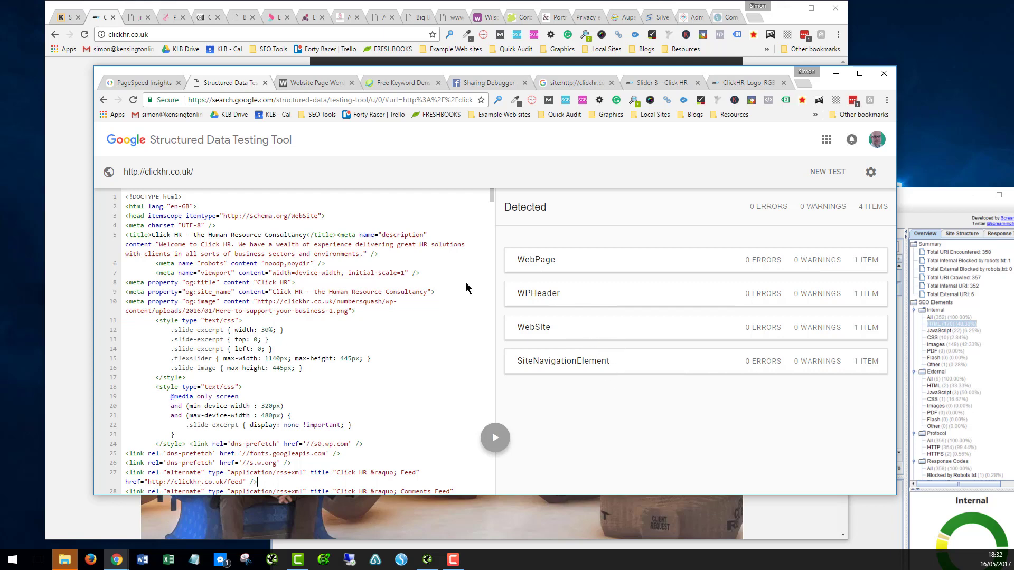
Step: Switch to the Web Page Word Counter results showing 1559 words on clickhr.co.uk
{"action": "left_click", "coordinate": [299, 83]}
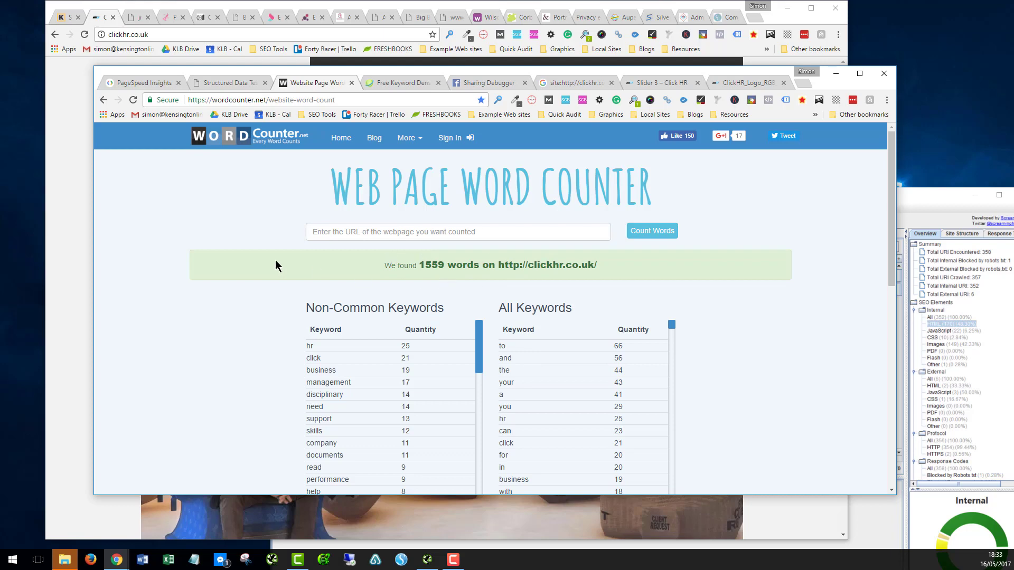
Step: Review the WordCounter keyword tables for the 1559-word clickhr.co.uk page
{"action": "scroll", "coordinate": [208, 239], "scroll_direction": "down", "scroll_amount": 2}
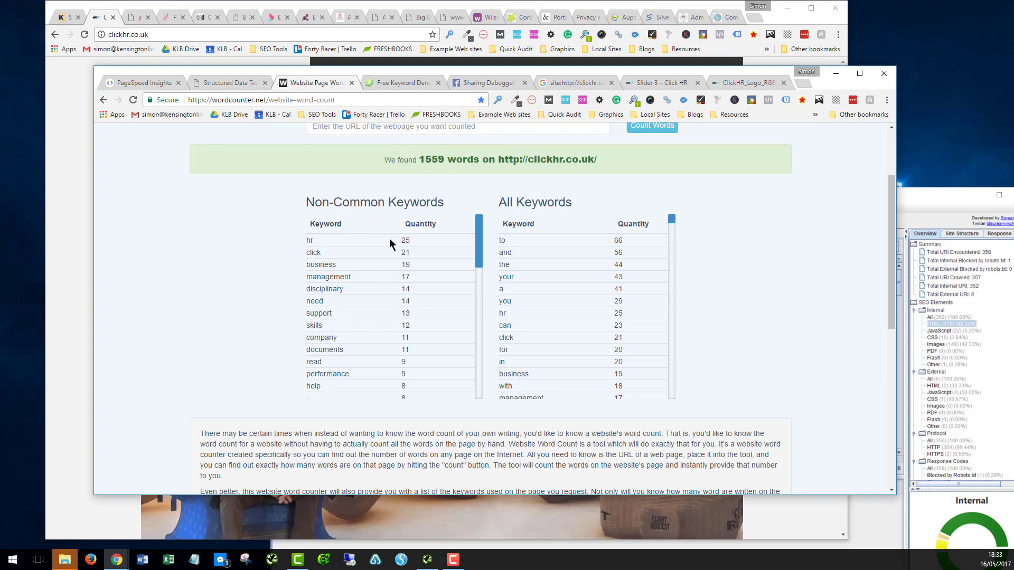
{"action": "scroll", "coordinate": [359, 262], "scroll_direction": "up", "scroll_amount": 2}
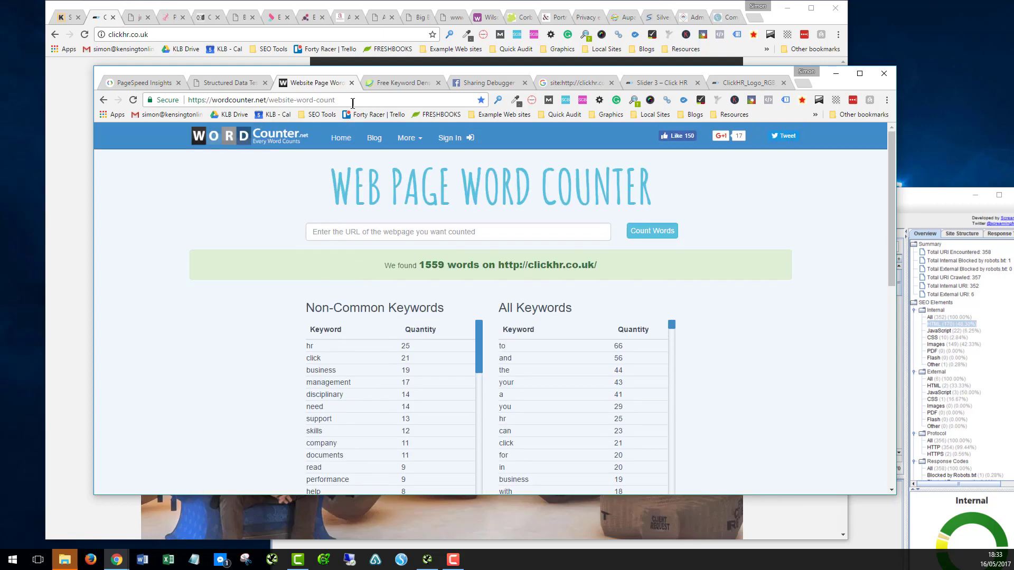
{"action": "left_click", "coordinate": [382, 86]}
Step: Go through SEOBook's keyword density table: 407 words, 229 unique, led by 'disciplinary' (13)
{"action": "scroll", "coordinate": [310, 261], "scroll_direction": "down", "scroll_amount": 5}
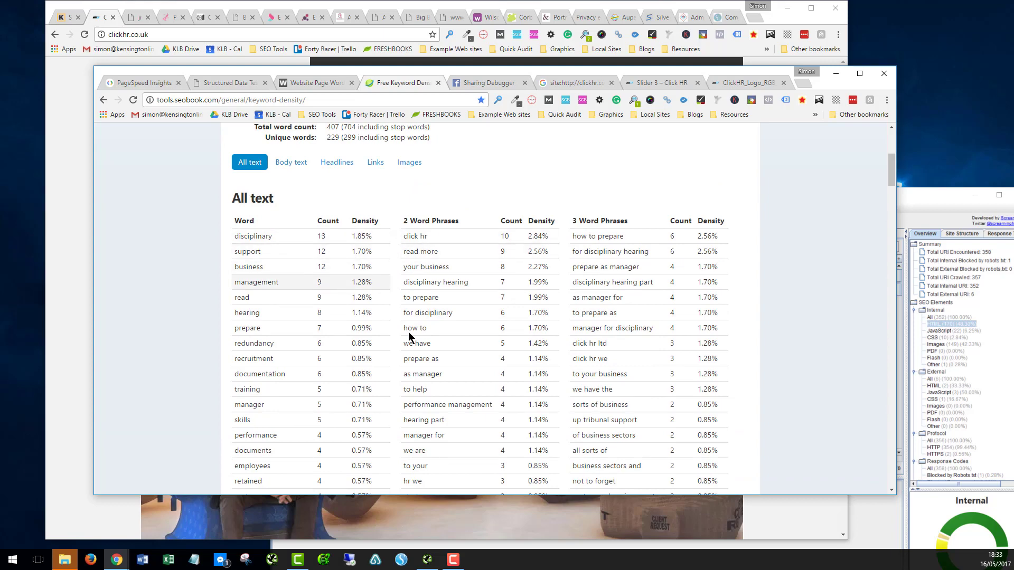
{"action": "scroll", "coordinate": [476, 296], "scroll_direction": "up", "scroll_amount": 2}
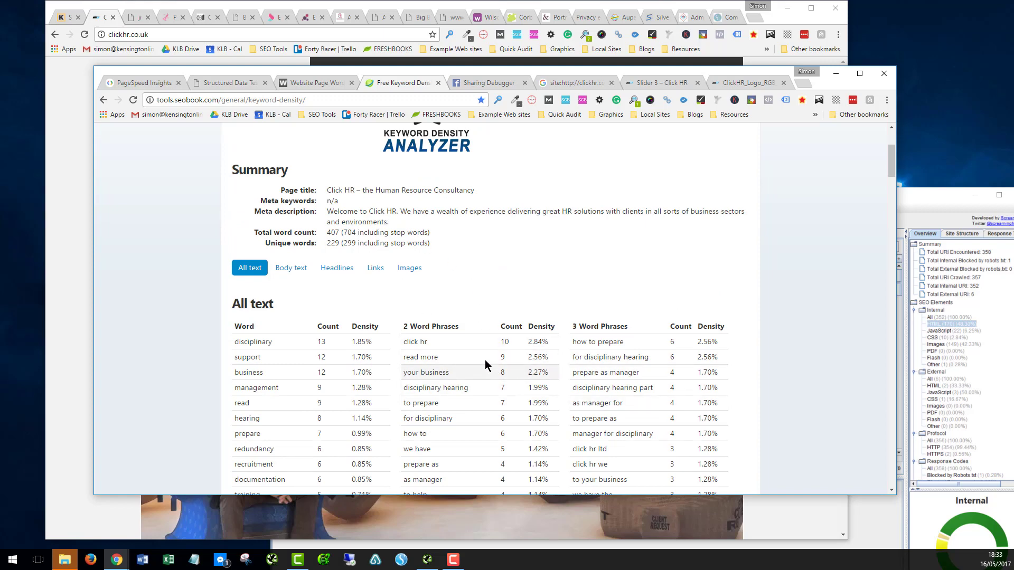
{"action": "scroll", "coordinate": [471, 349], "scroll_direction": "down", "scroll_amount": 2}
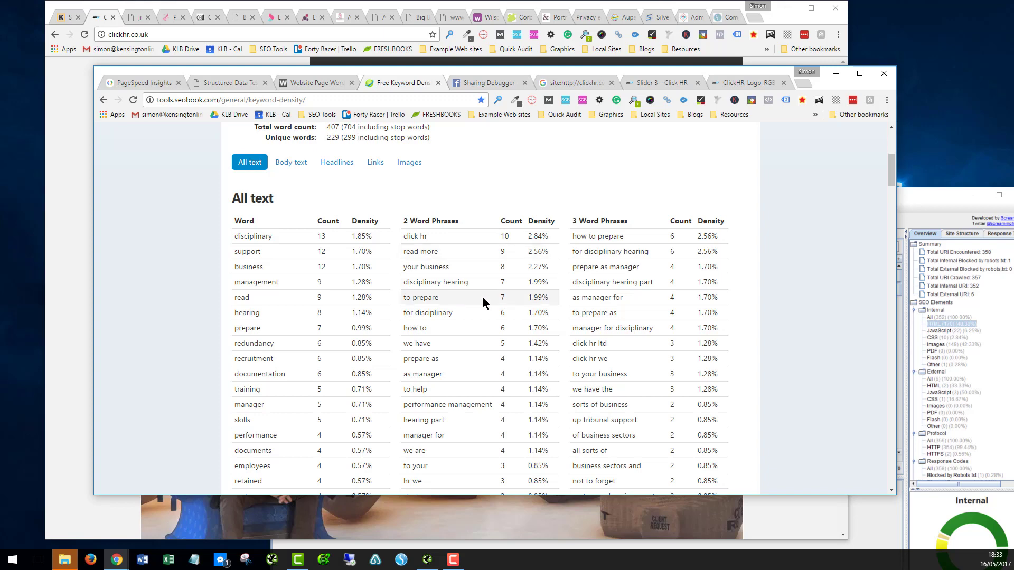
{"action": "scroll", "coordinate": [483, 299], "scroll_direction": "up", "scroll_amount": 5}
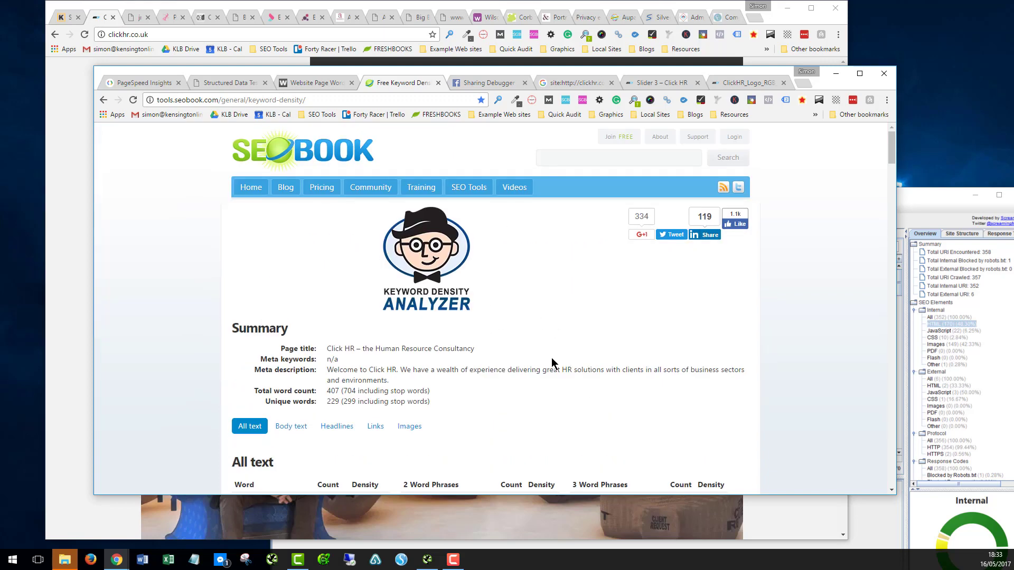
{"action": "scroll", "coordinate": [552, 363], "scroll_direction": "down", "scroll_amount": 5}
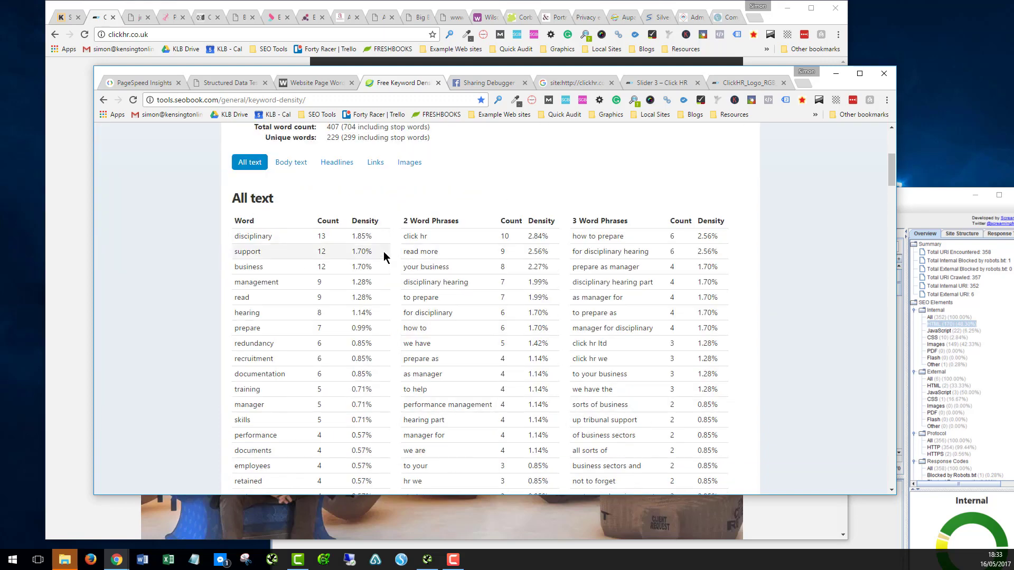
{"action": "scroll", "coordinate": [558, 296], "scroll_direction": "up", "scroll_amount": 4}
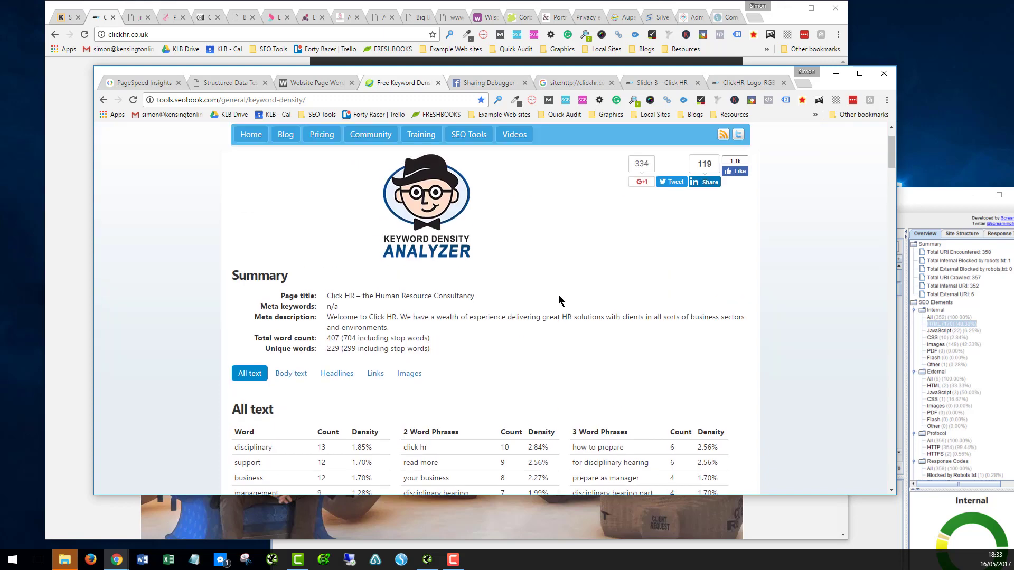
{"action": "scroll", "coordinate": [561, 301], "scroll_direction": "up", "scroll_amount": 1}
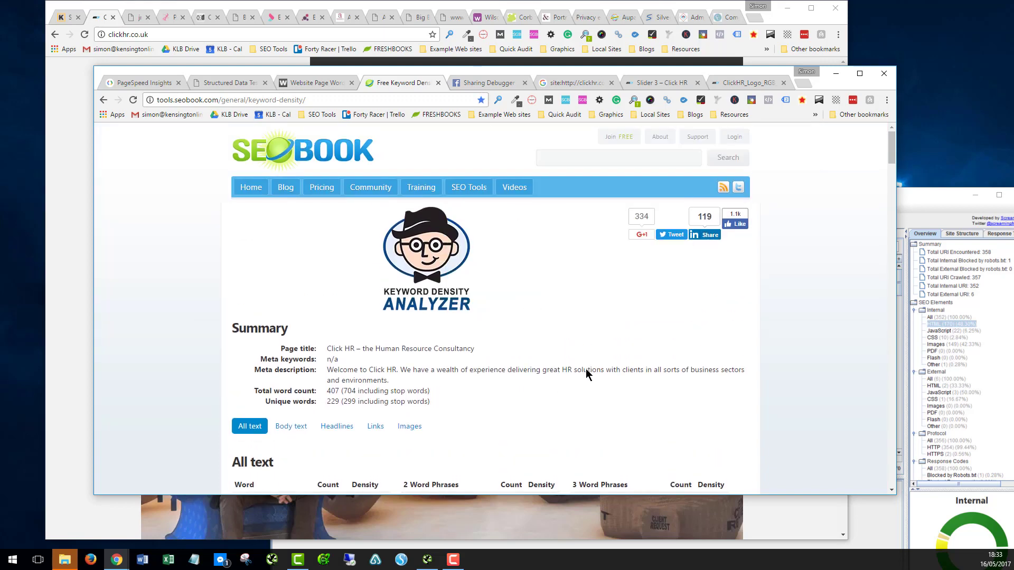
{"action": "scroll", "coordinate": [581, 369], "scroll_direction": "down", "scroll_amount": 4}
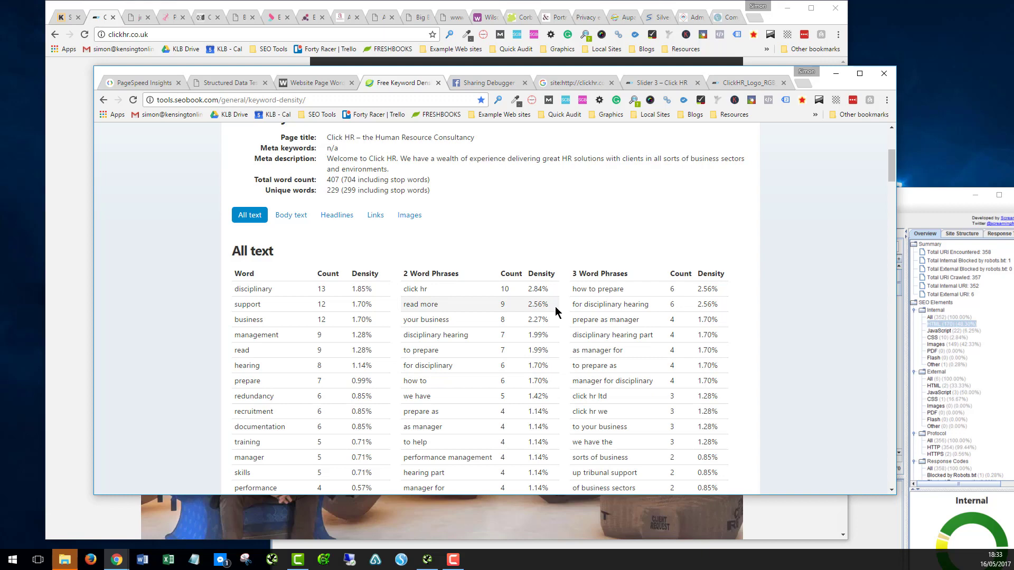
{"action": "scroll", "coordinate": [591, 346], "scroll_direction": "up", "scroll_amount": 1}
{"action": "scroll", "coordinate": [591, 341], "scroll_direction": "up", "scroll_amount": 3}
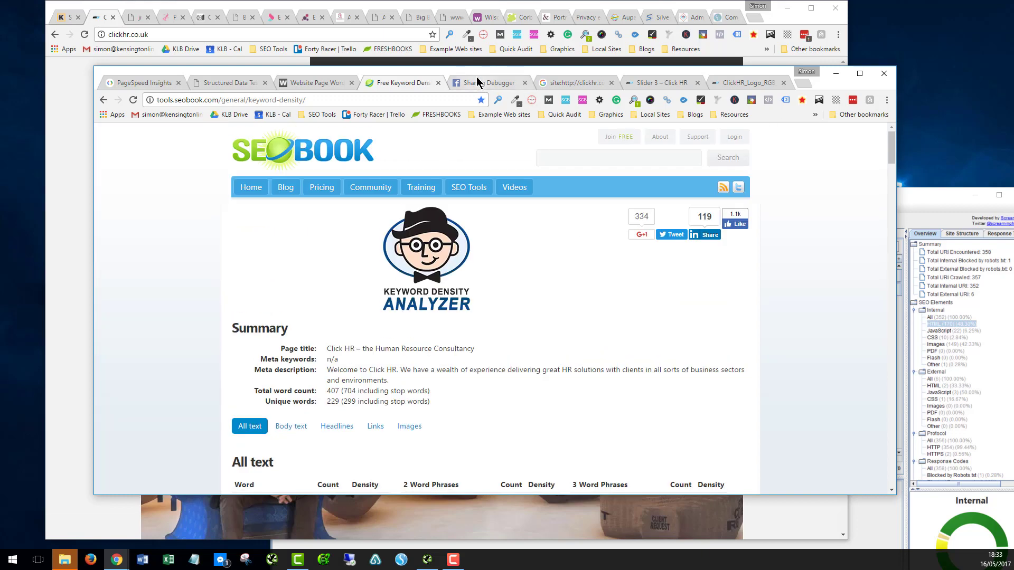
Step: Review the Facebook Sharing Debugger warnings, link preview and Open Graph tags for clickhr.co.uk
{"action": "left_click", "coordinate": [478, 80]}
{"action": "scroll", "coordinate": [170, 296], "scroll_direction": "down", "scroll_amount": 2}
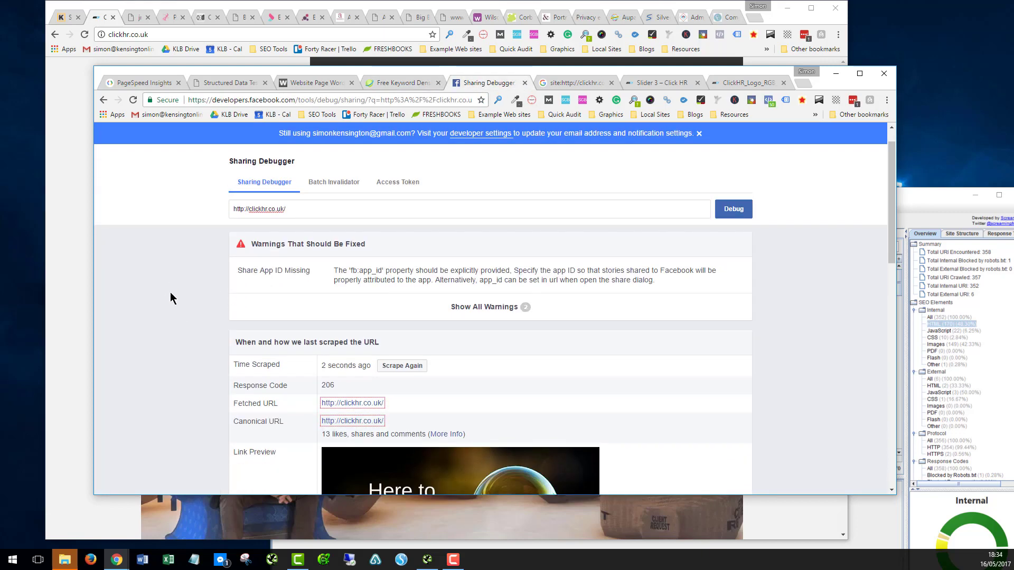
{"action": "scroll", "coordinate": [538, 328], "scroll_direction": "up", "scroll_amount": 2}
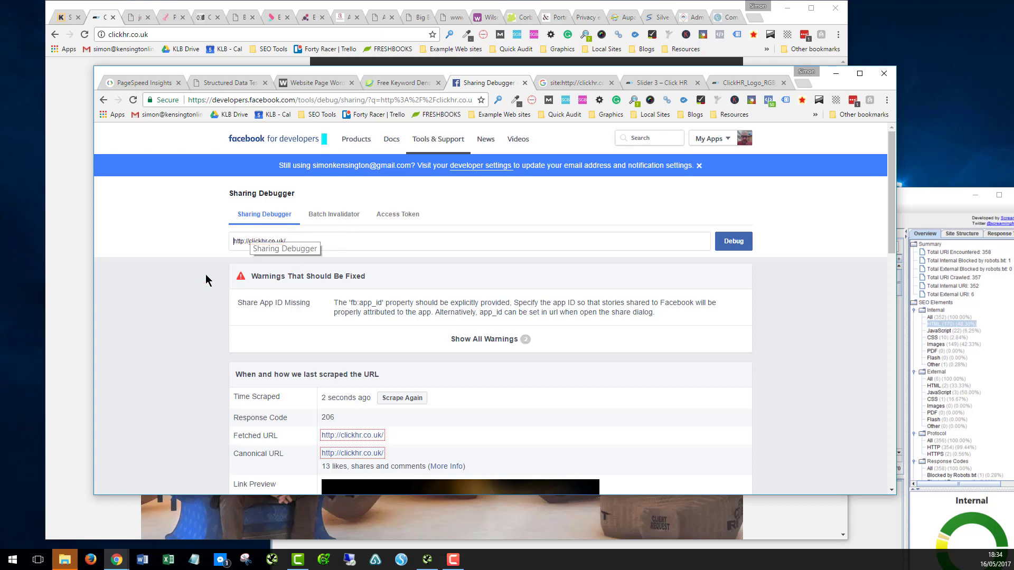
{"action": "scroll", "coordinate": [191, 315], "scroll_direction": "down", "scroll_amount": 3}
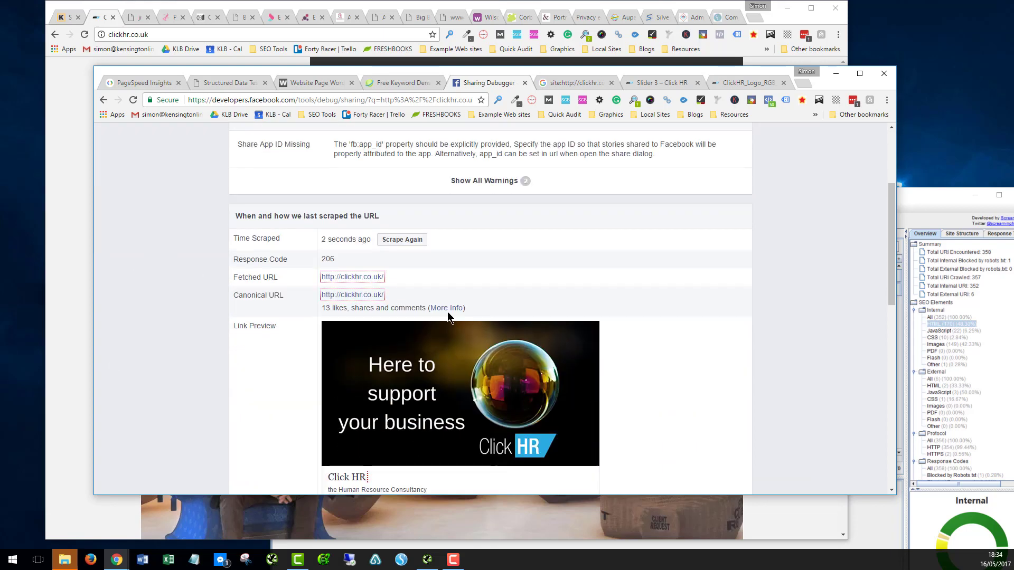
{"action": "scroll", "coordinate": [612, 311], "scroll_direction": "up", "scroll_amount": 3}
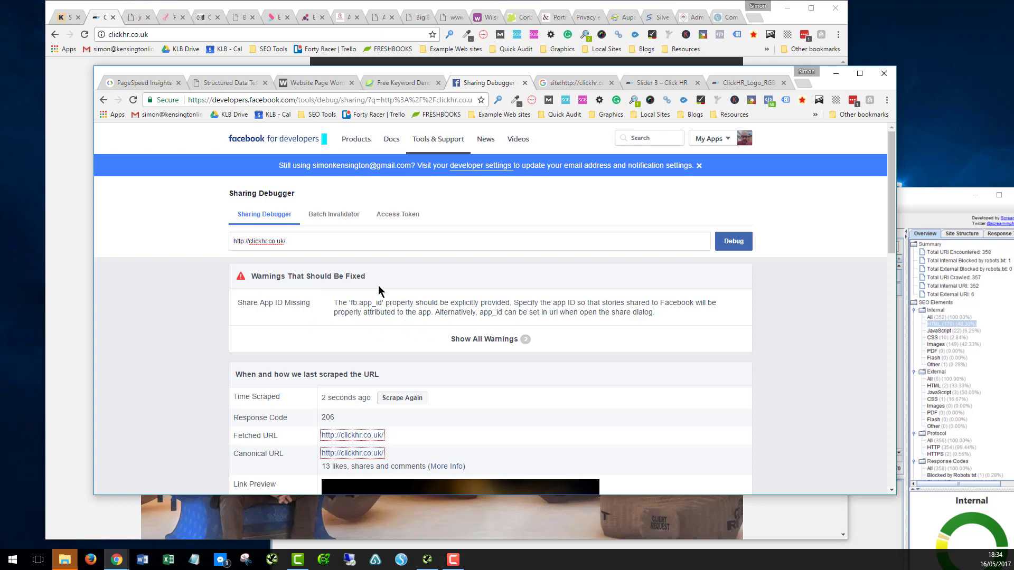
{"action": "scroll", "coordinate": [166, 320], "scroll_direction": "down", "scroll_amount": 5}
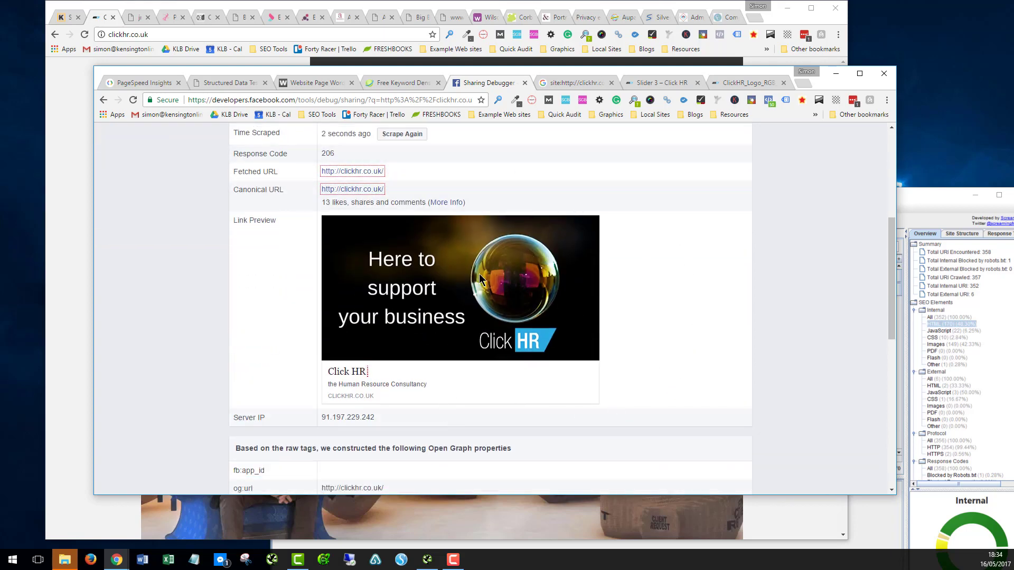
{"action": "scroll", "coordinate": [473, 308], "scroll_direction": "down", "scroll_amount": 3}
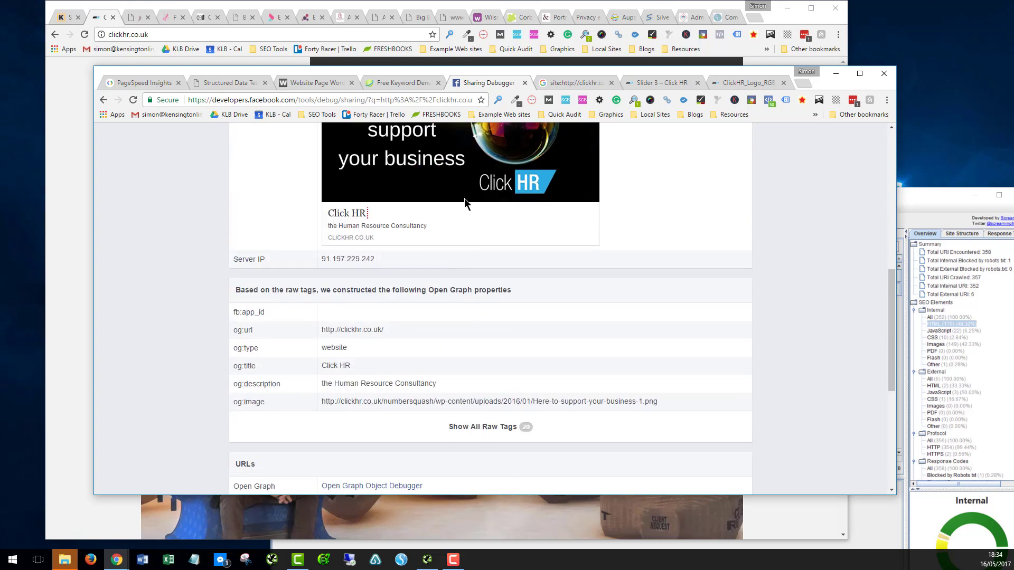
{"action": "scroll", "coordinate": [465, 203], "scroll_direction": "up", "scroll_amount": 7}
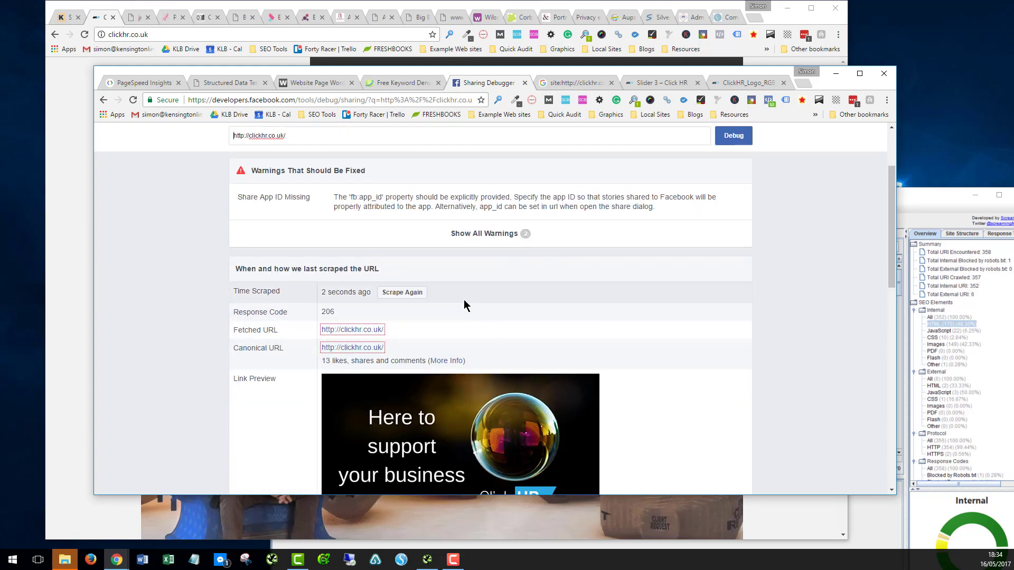
{"action": "scroll", "coordinate": [464, 305], "scroll_direction": "down", "scroll_amount": 1}
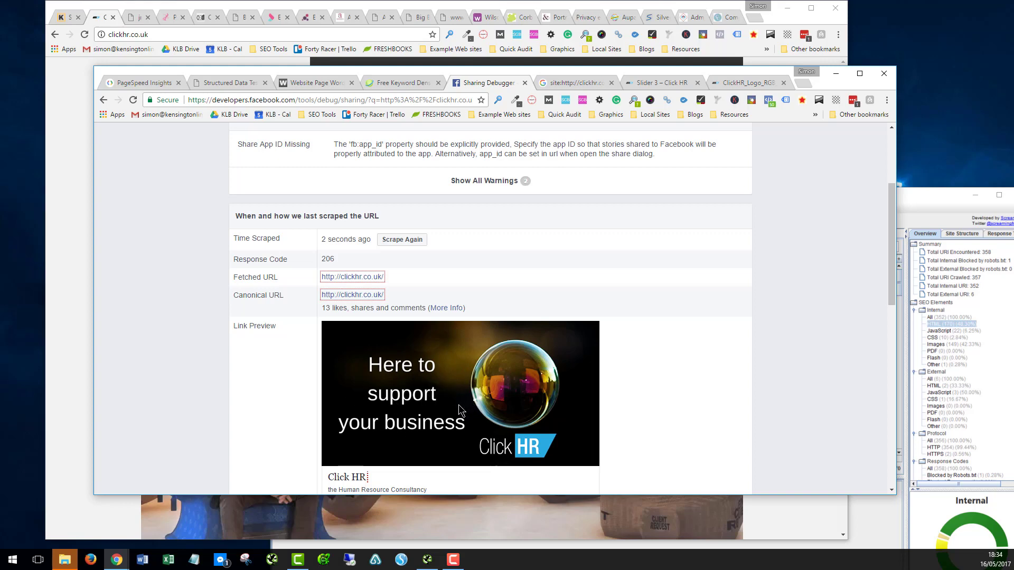
{"action": "scroll", "coordinate": [458, 404], "scroll_direction": "up", "scroll_amount": 3}
{"action": "left_click", "coordinate": [571, 81]}
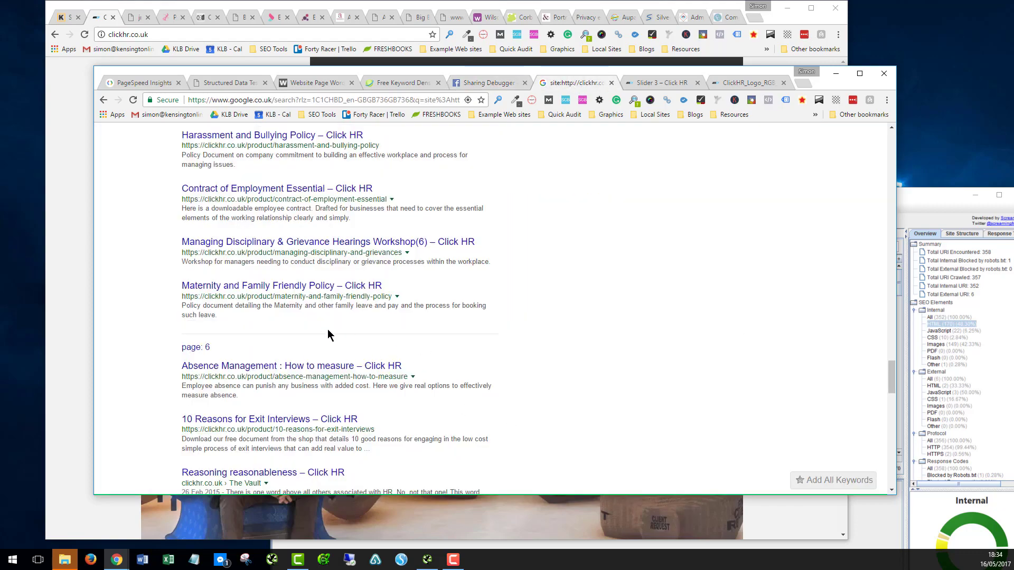
{"action": "scroll", "coordinate": [327, 330], "scroll_direction": "up", "scroll_amount": 13}
{"action": "scroll", "coordinate": [378, 324], "scroll_direction": "up", "scroll_amount": 20}
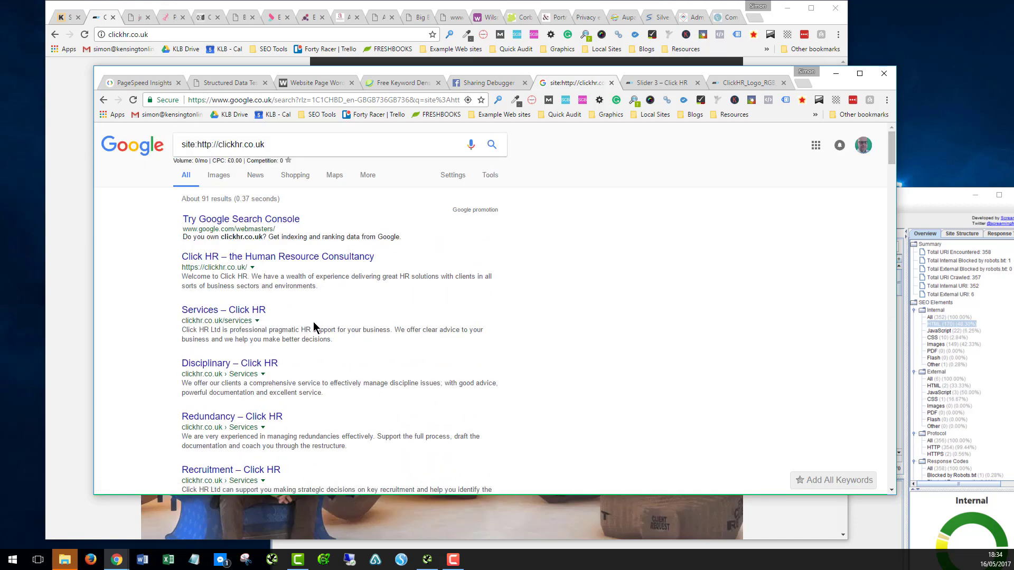
{"action": "scroll", "coordinate": [315, 327], "scroll_direction": "down", "scroll_amount": 10}
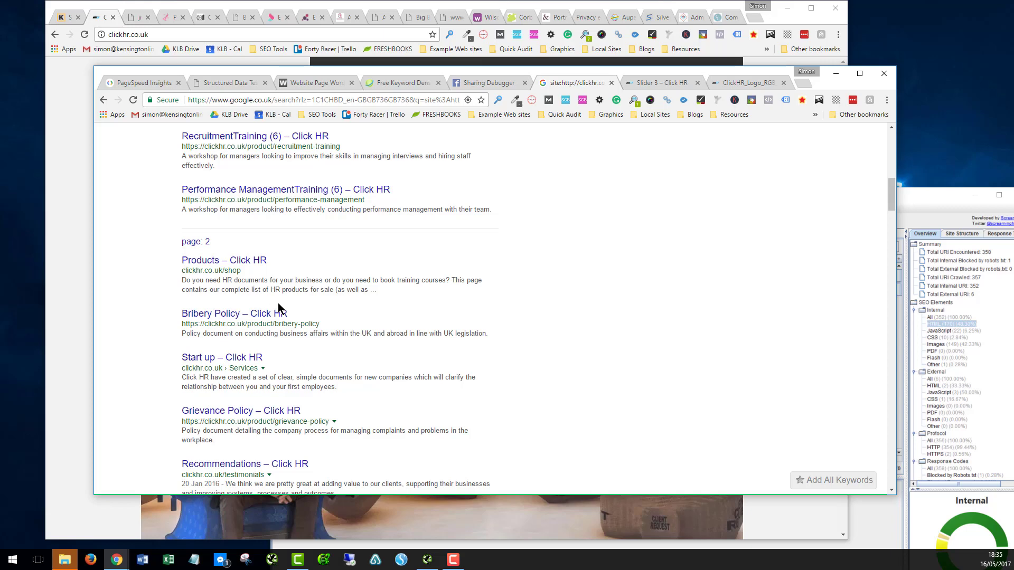
{"action": "scroll", "coordinate": [399, 477], "scroll_direction": "down", "scroll_amount": 1}
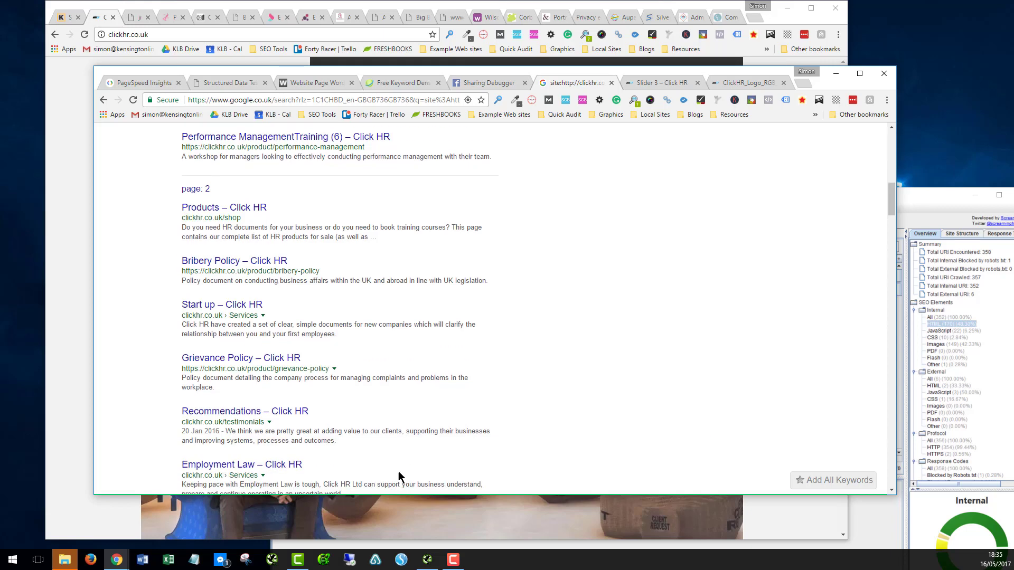
{"action": "left_click", "coordinate": [654, 81]}
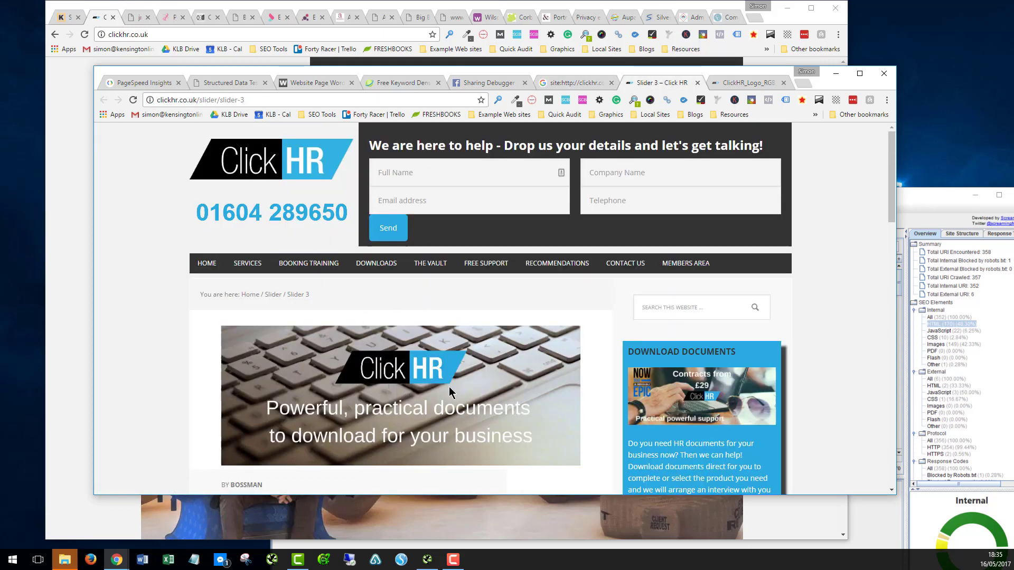
{"action": "scroll", "coordinate": [454, 394], "scroll_direction": "down", "scroll_amount": 4}
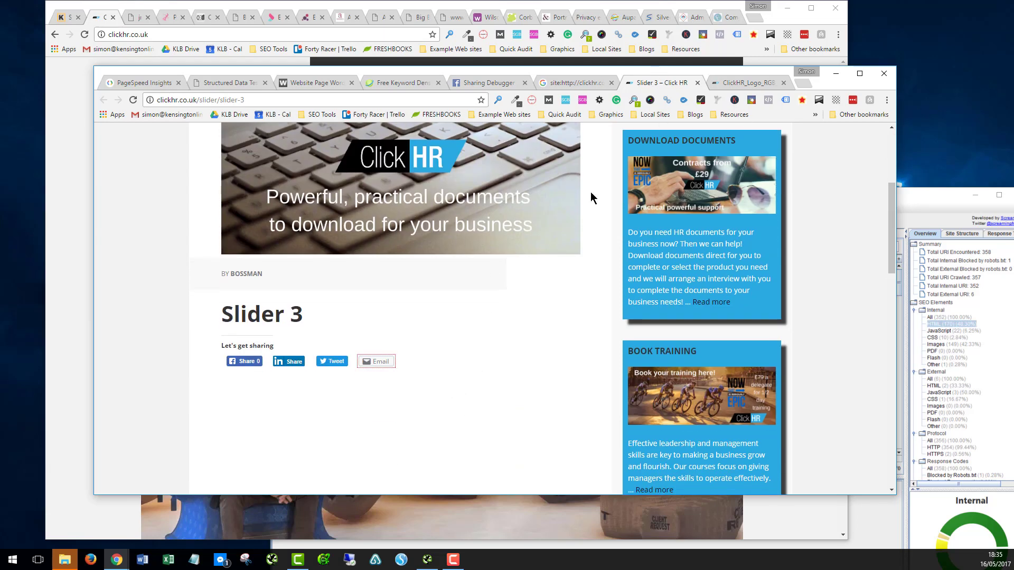
{"action": "left_click", "coordinate": [748, 83]}
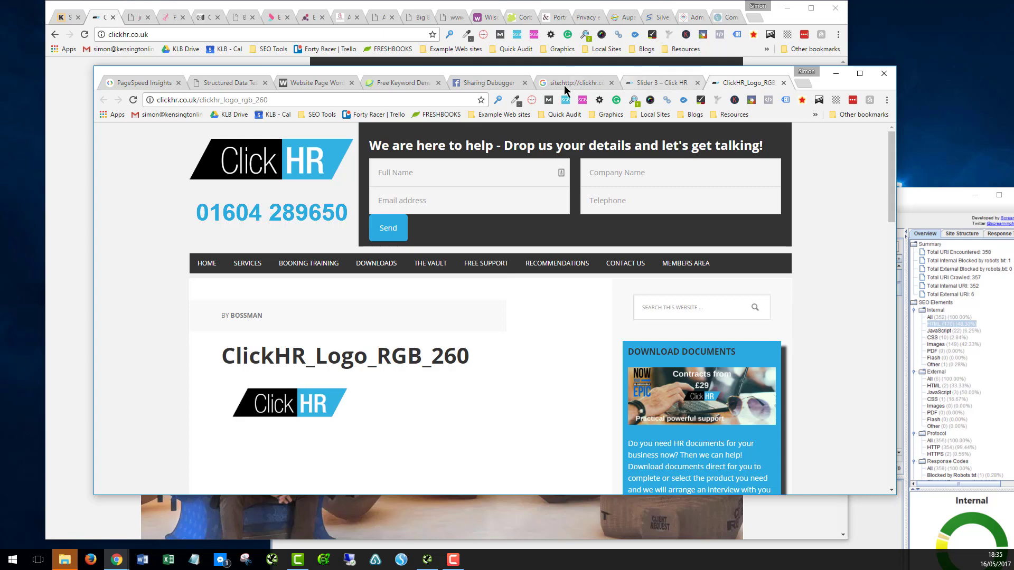
{"action": "left_click", "coordinate": [646, 83]}
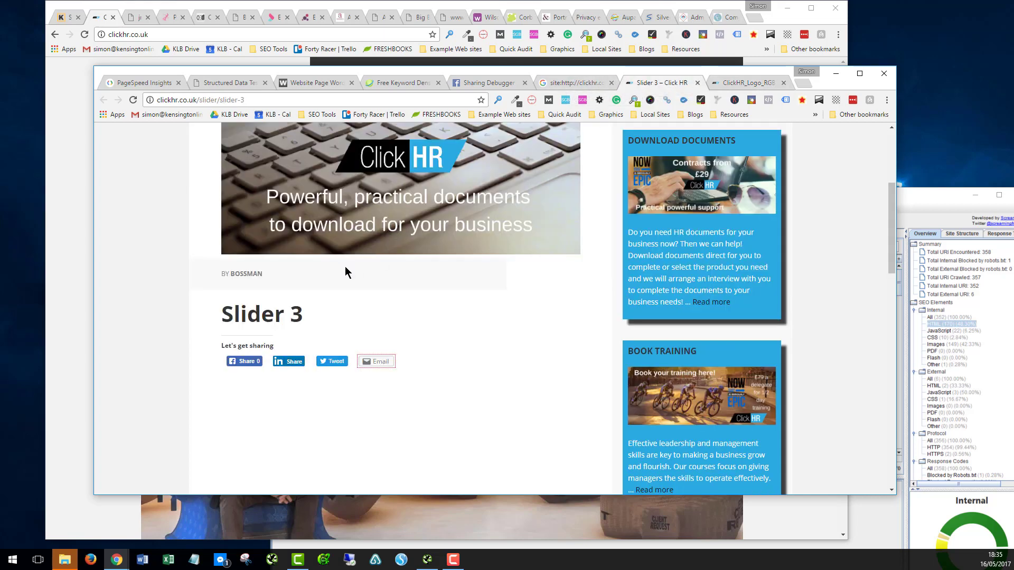
{"action": "left_click", "coordinate": [572, 83]}
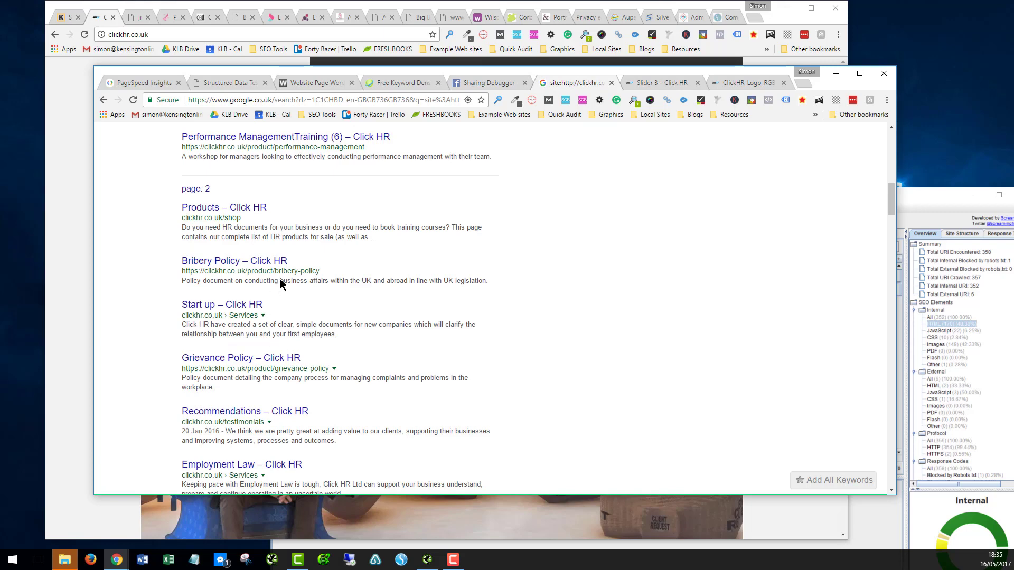
{"action": "scroll", "coordinate": [359, 279], "scroll_direction": "down", "scroll_amount": 6}
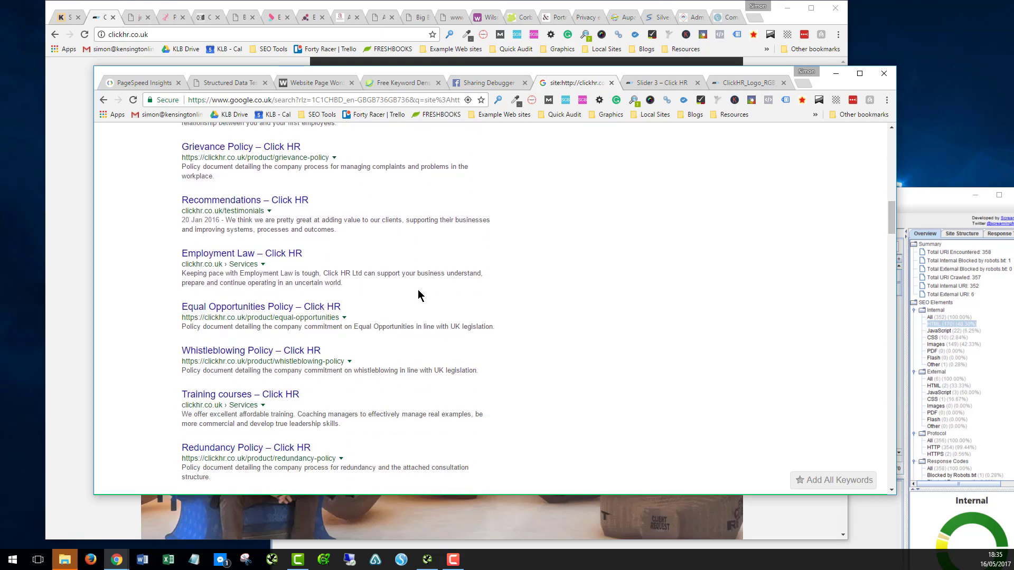
{"action": "scroll", "coordinate": [363, 294], "scroll_direction": "down", "scroll_amount": 2}
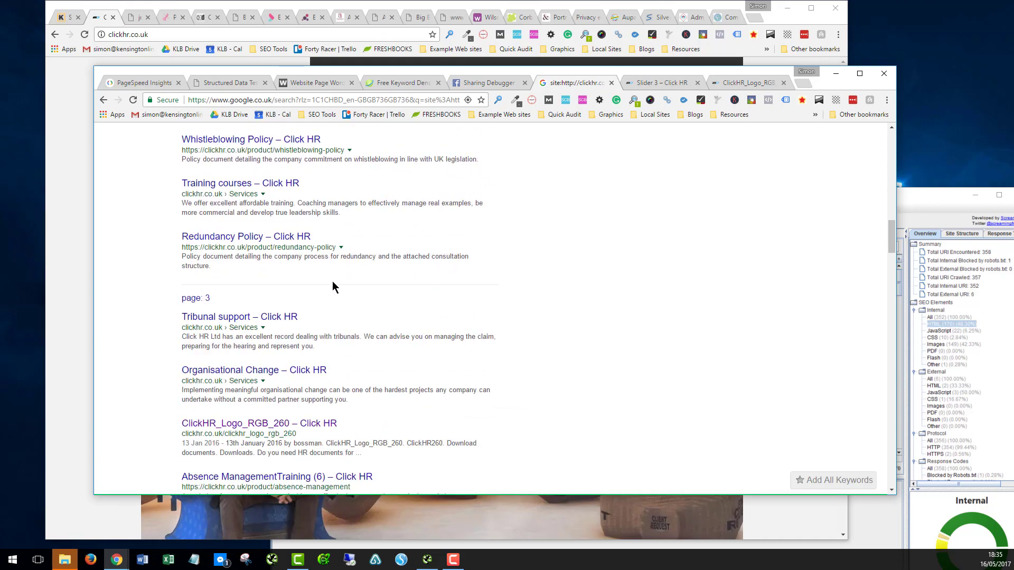
{"action": "scroll", "coordinate": [302, 291], "scroll_direction": "down", "scroll_amount": 3}
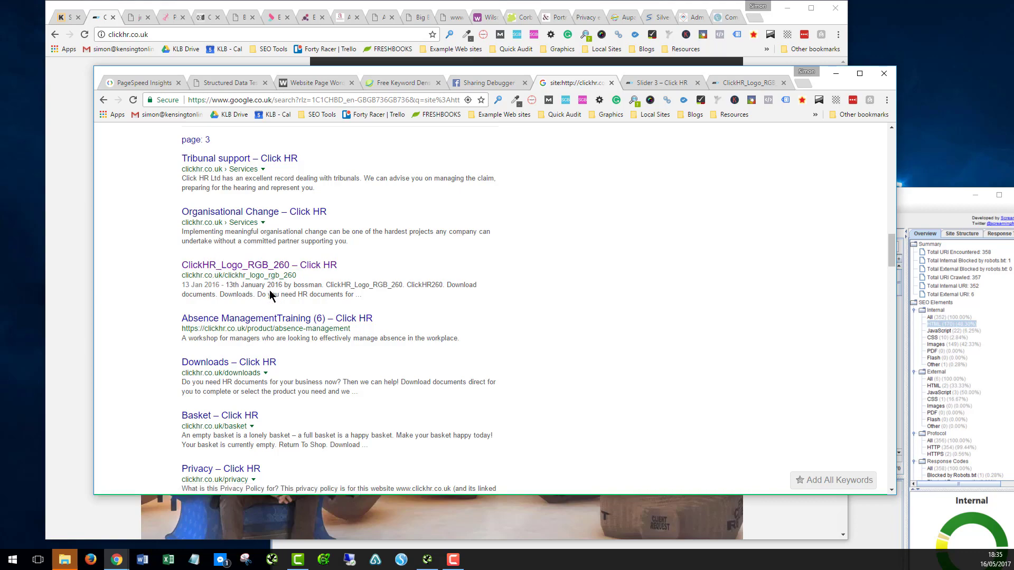
{"action": "scroll", "coordinate": [271, 295], "scroll_direction": "up", "scroll_amount": 6}
{"action": "scroll", "coordinate": [315, 269], "scroll_direction": "up", "scroll_amount": 10}
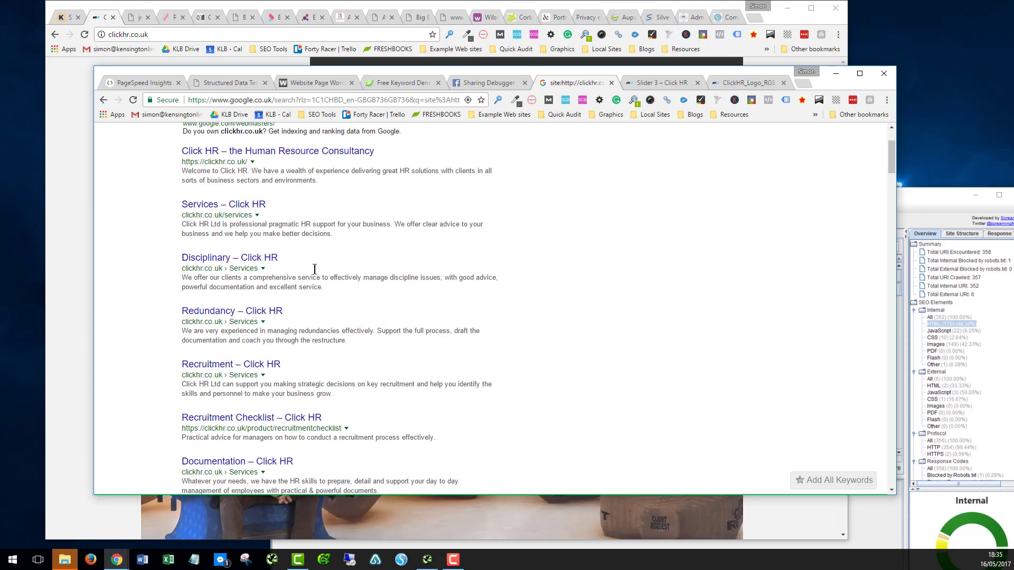
Step: Bring the Screaming Frog crawl forward and review its Internal HTML pages with status codes and titles
{"action": "left_click", "coordinate": [945, 196]}
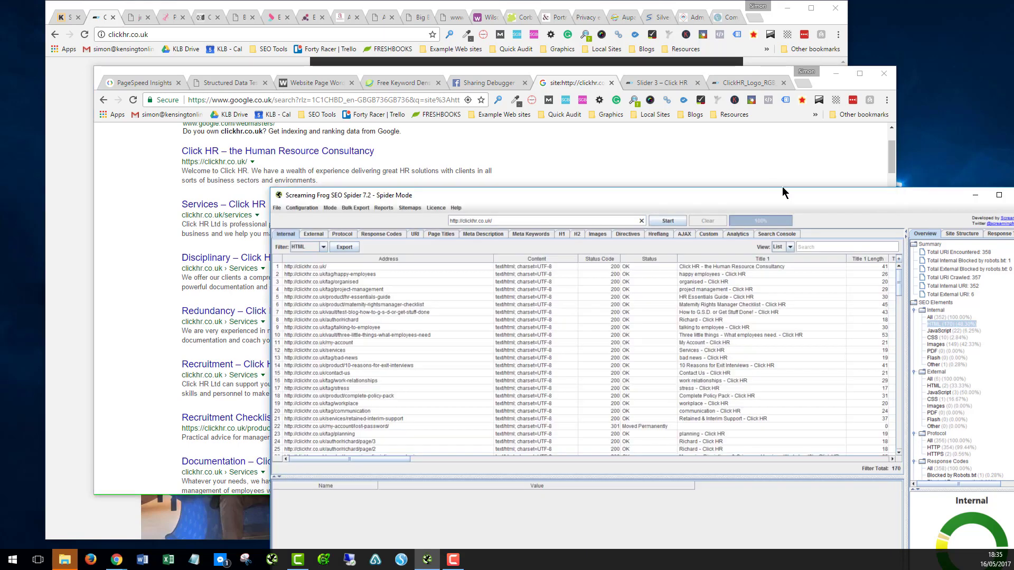
{"action": "left_click_drag", "start_coordinate": [731, 190], "coordinate": [589, 25]}
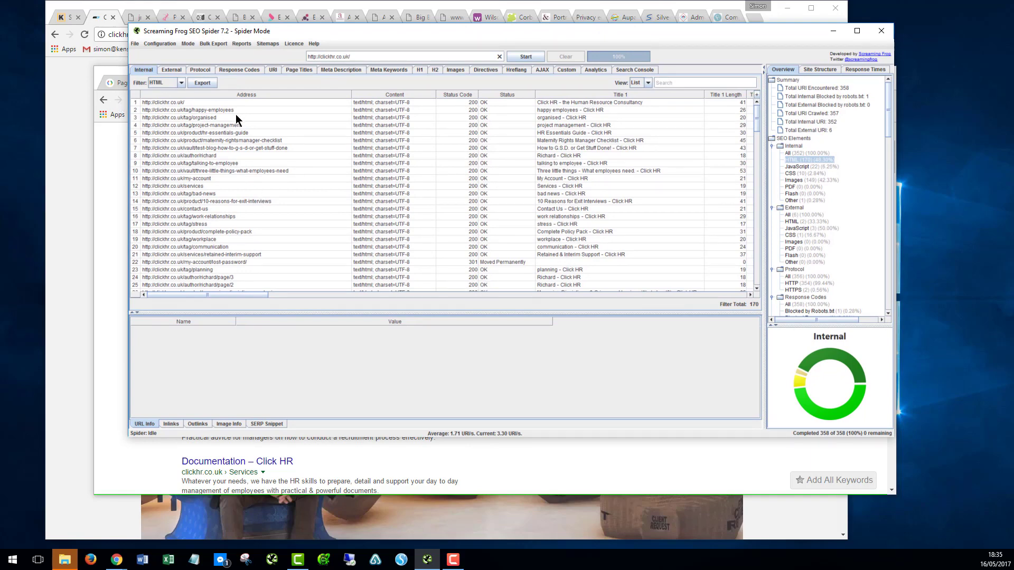
{"action": "scroll", "coordinate": [233, 208], "scroll_direction": "down", "scroll_amount": 14}
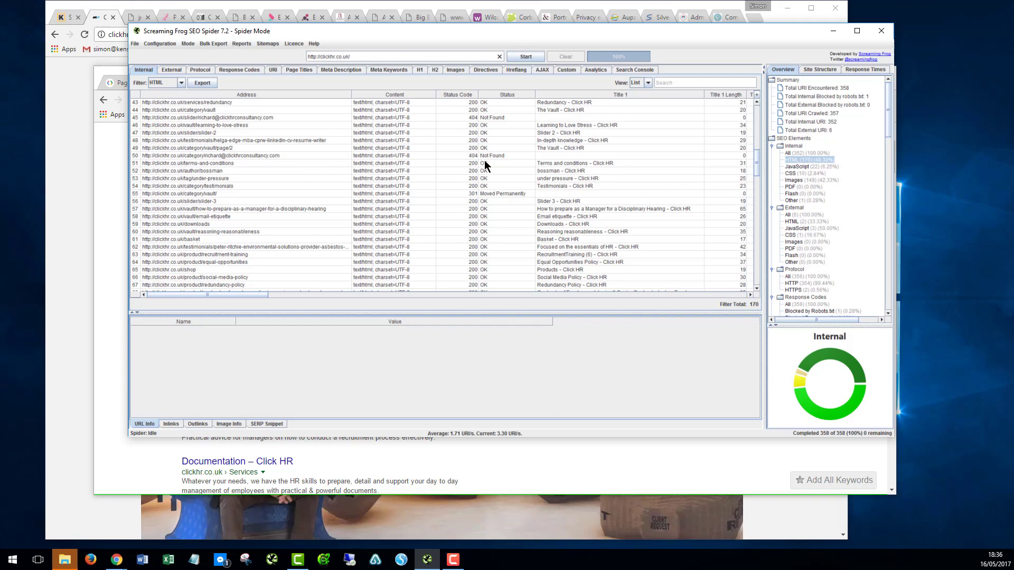
{"action": "scroll", "coordinate": [478, 163], "scroll_direction": "down", "scroll_amount": 3}
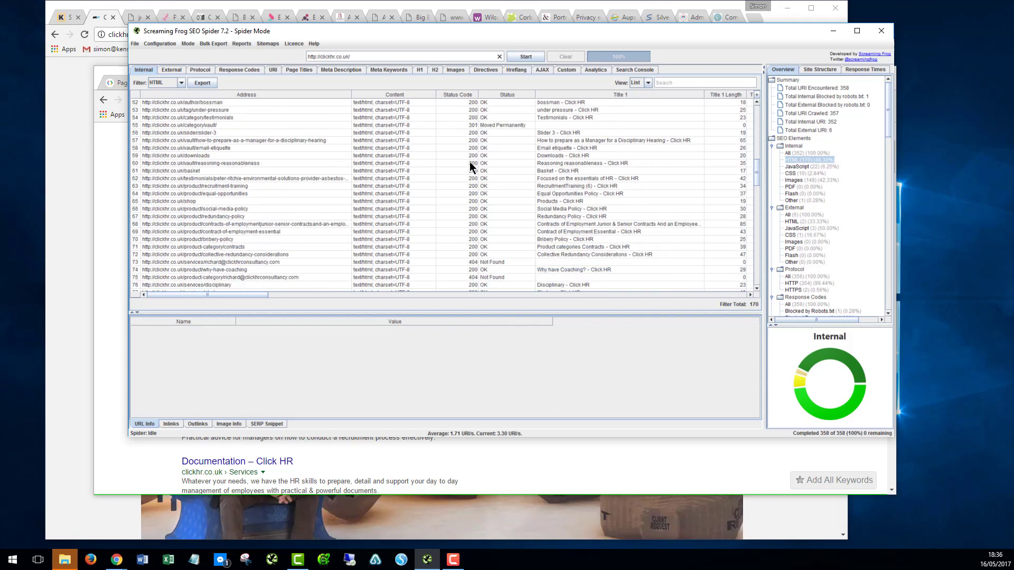
{"action": "scroll", "coordinate": [471, 167], "scroll_direction": "down", "scroll_amount": 1}
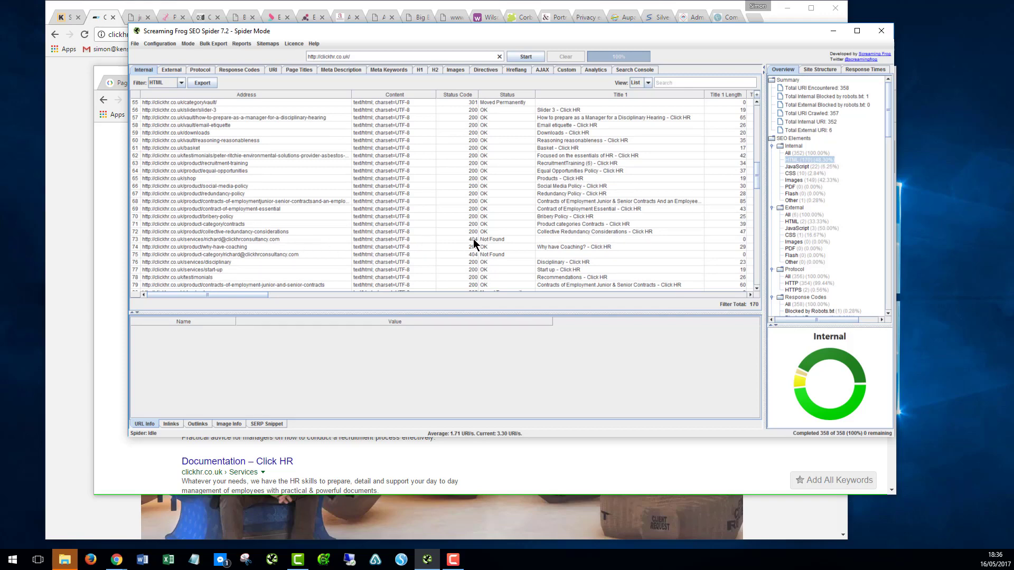
{"action": "scroll", "coordinate": [483, 261], "scroll_direction": "down", "scroll_amount": 3}
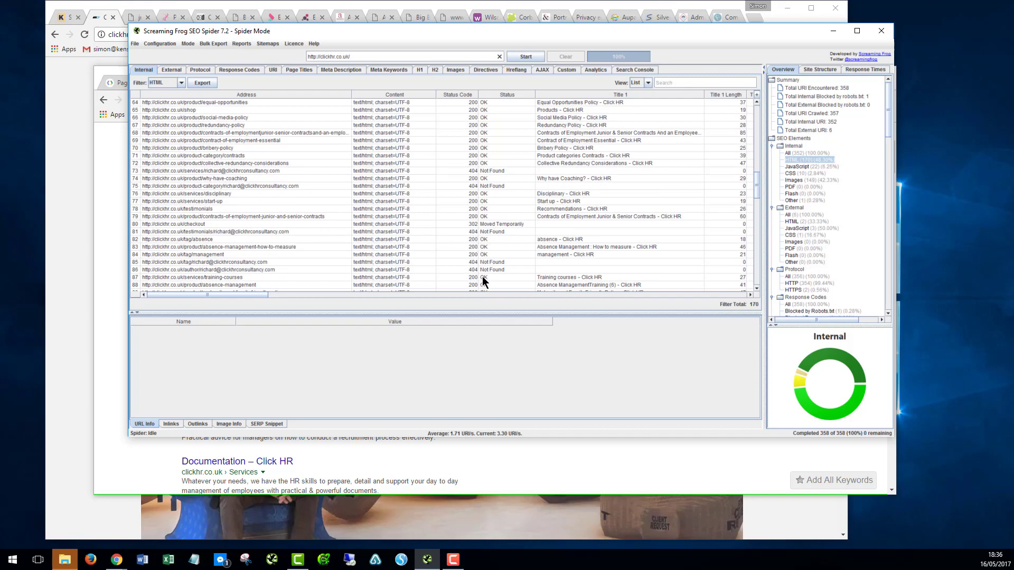
{"action": "scroll", "coordinate": [485, 259], "scroll_direction": "down", "scroll_amount": 2}
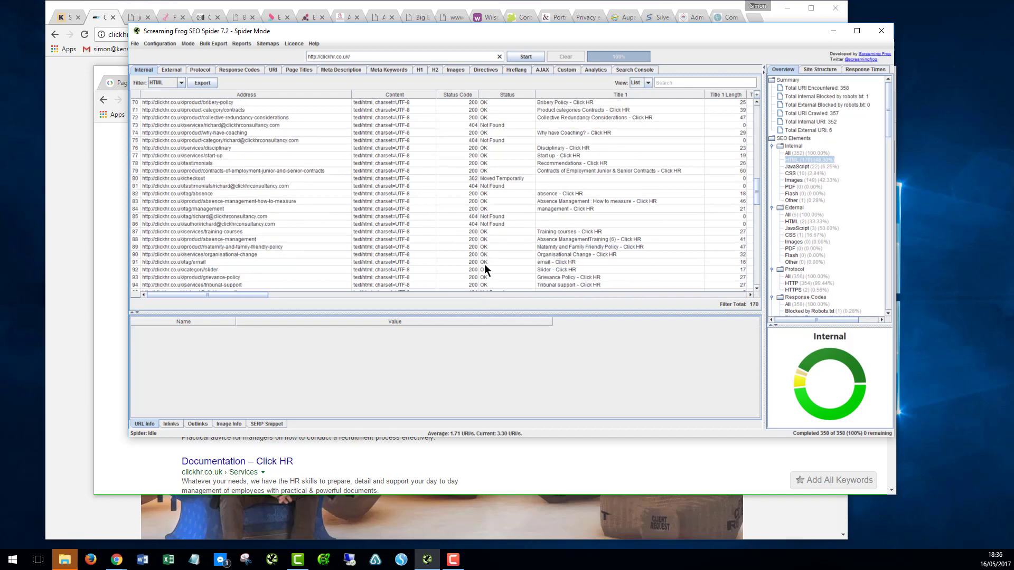
{"action": "scroll", "coordinate": [483, 196], "scroll_direction": "down", "scroll_amount": 1}
{"action": "left_click", "coordinate": [181, 83]}
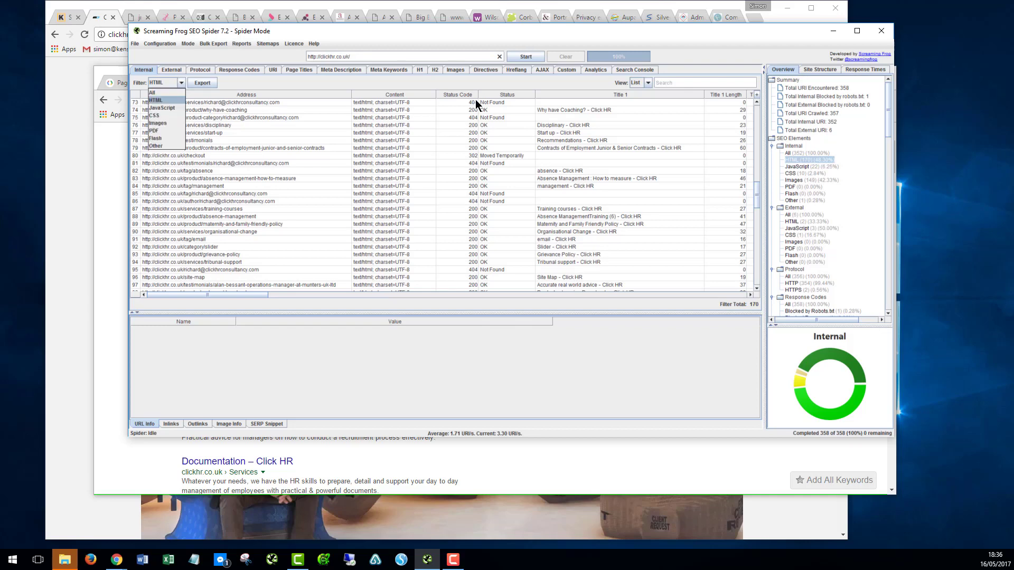
{"action": "left_click", "coordinate": [236, 88]}
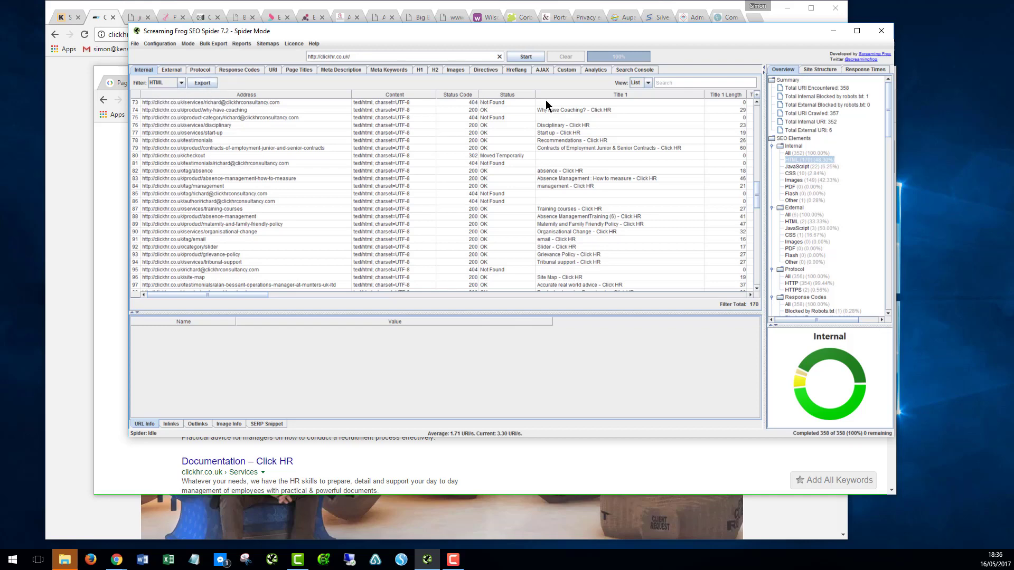
Step: Filter the Response Codes report to Redirection (3xx), showing the 12 redirects
{"action": "left_click", "coordinate": [238, 71]}
{"action": "left_click", "coordinate": [180, 83]}
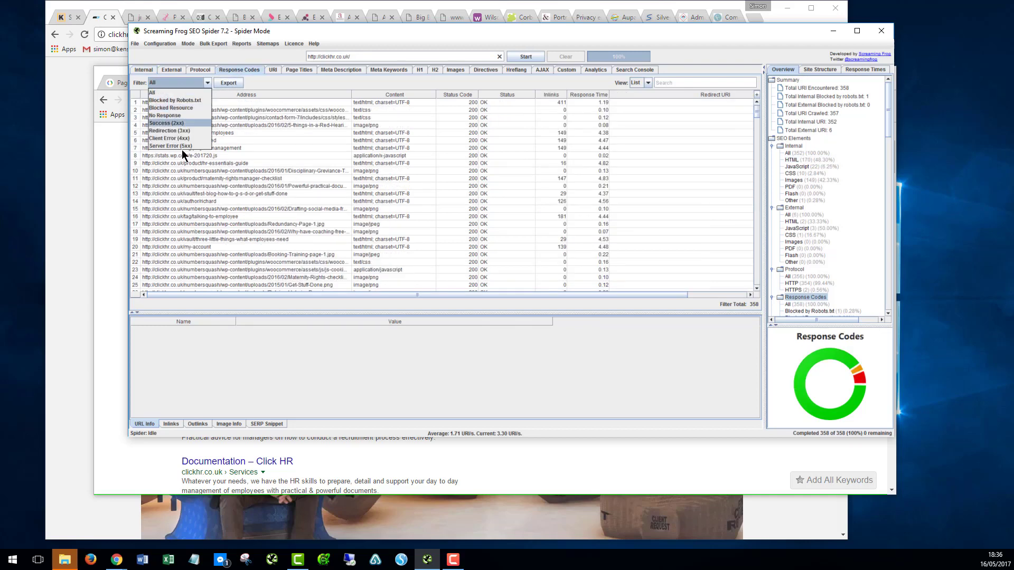
{"action": "left_click", "coordinate": [169, 130]}
{"action": "left_click", "coordinate": [181, 83]}
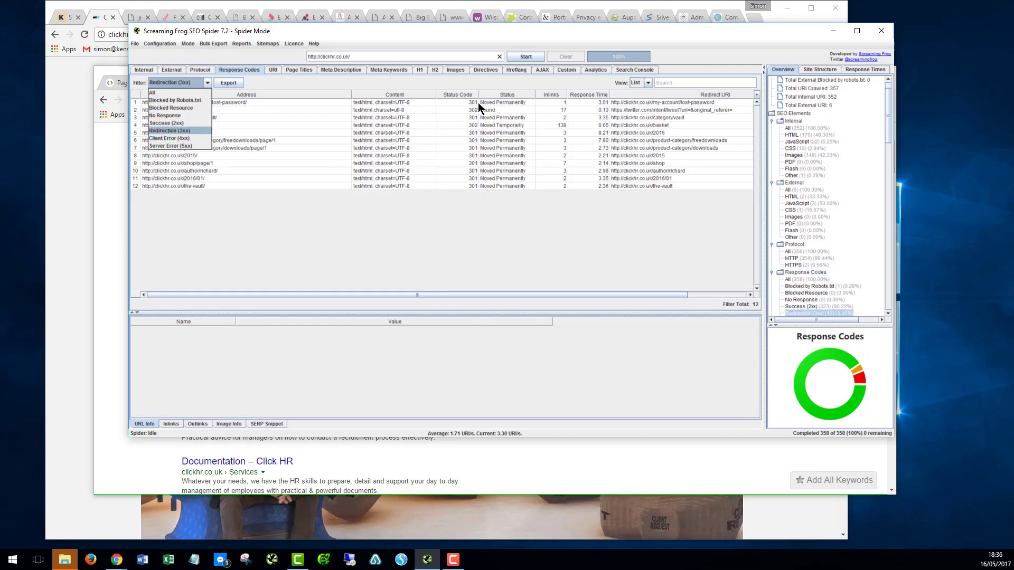
{"action": "left_click", "coordinate": [487, 246]}
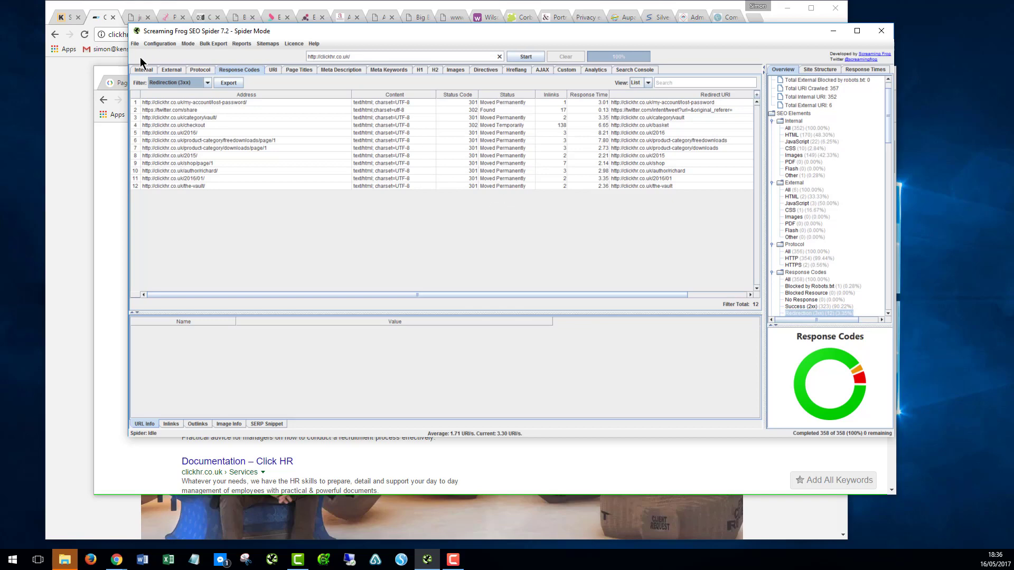
Step: Filter to Client Error (4xx) to list the 22 broken 404 URLs
{"action": "left_click", "coordinate": [170, 82]}
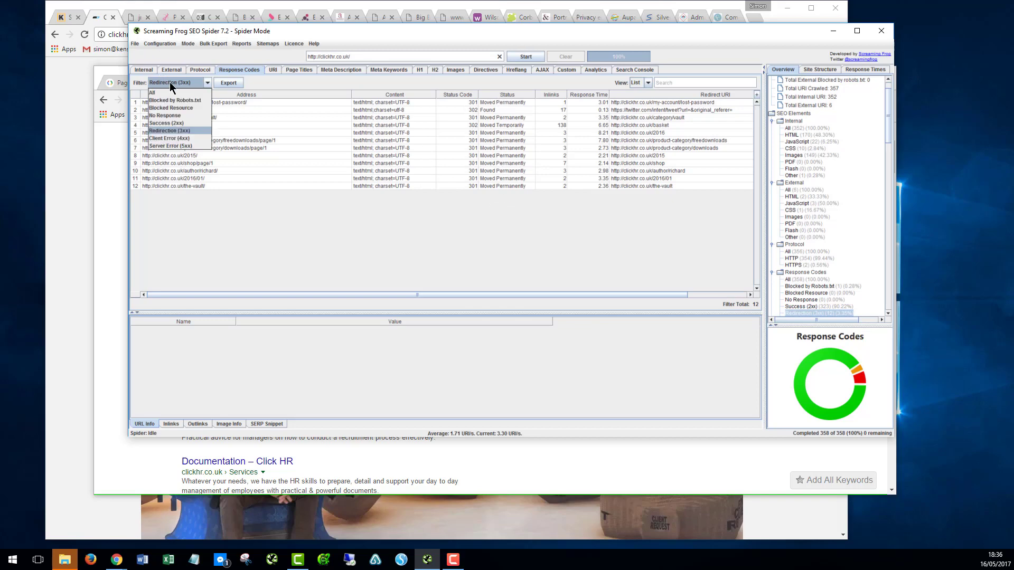
{"action": "left_click", "coordinate": [170, 138]}
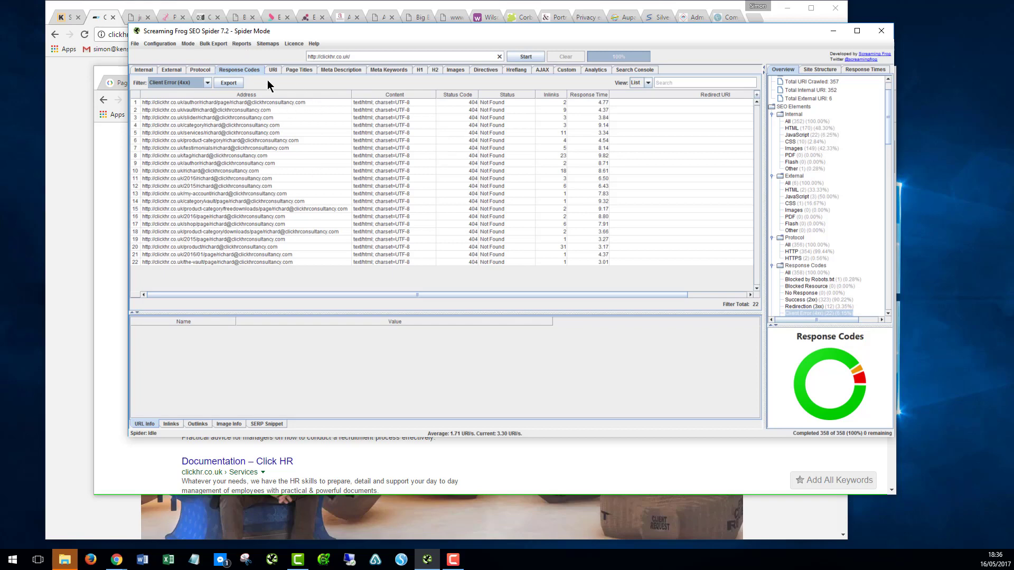
{"action": "left_click", "coordinate": [299, 70]}
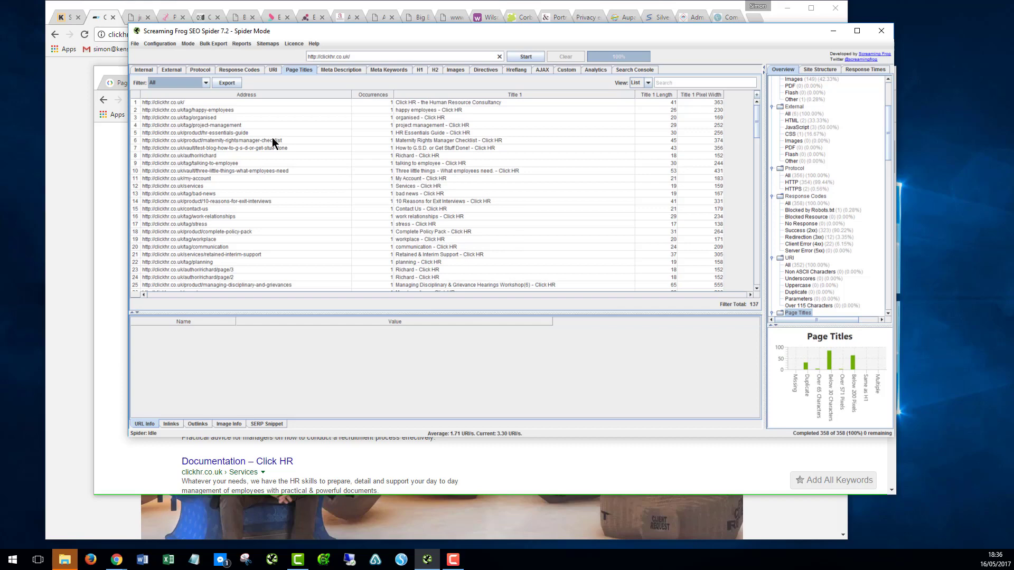
Step: Filter page titles to Over 65 Characters (3 pages), then Duplicate (31 pages)
{"action": "left_click", "coordinate": [178, 83]}
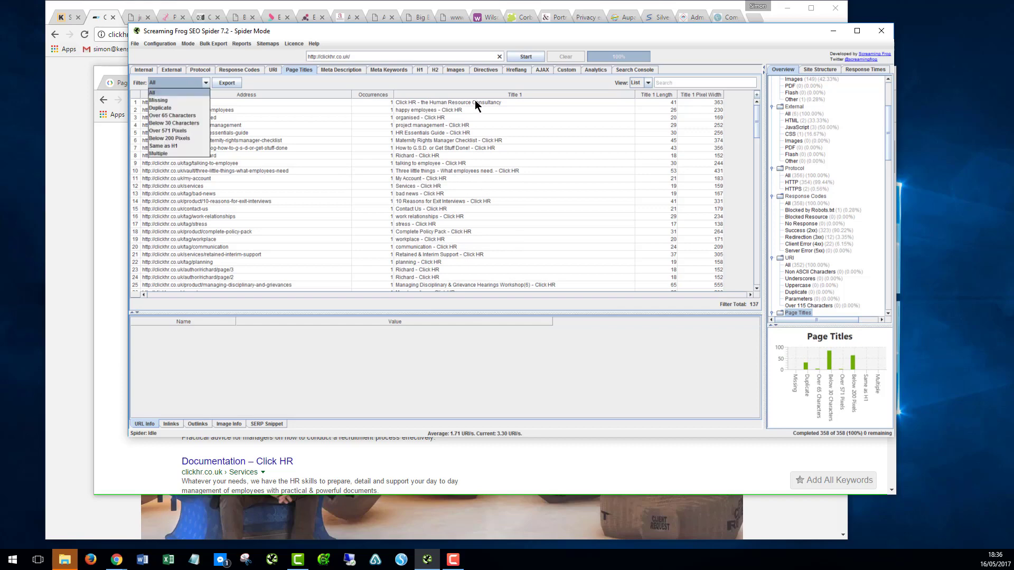
{"action": "left_click", "coordinate": [161, 114]}
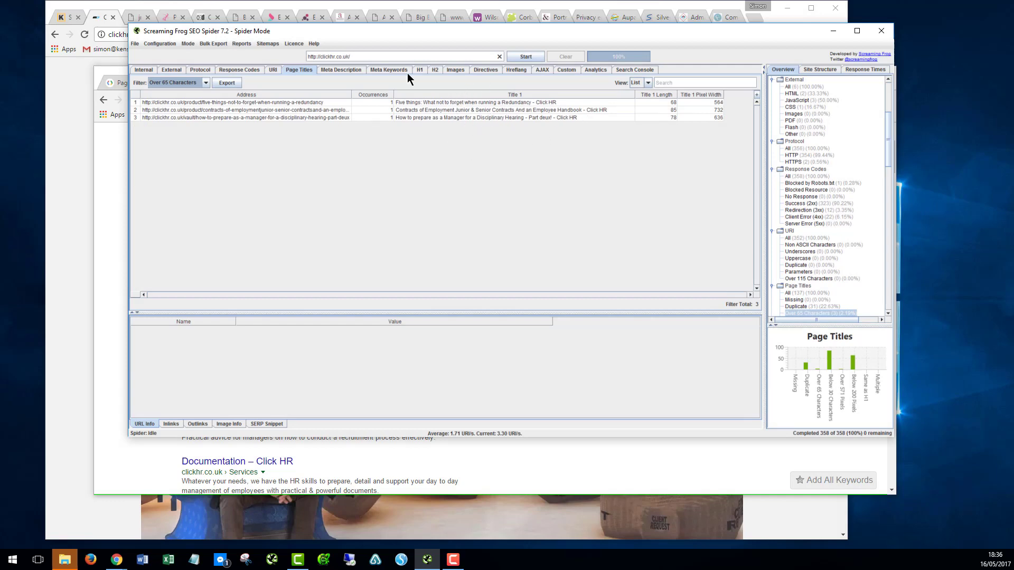
{"action": "left_click", "coordinate": [175, 83]}
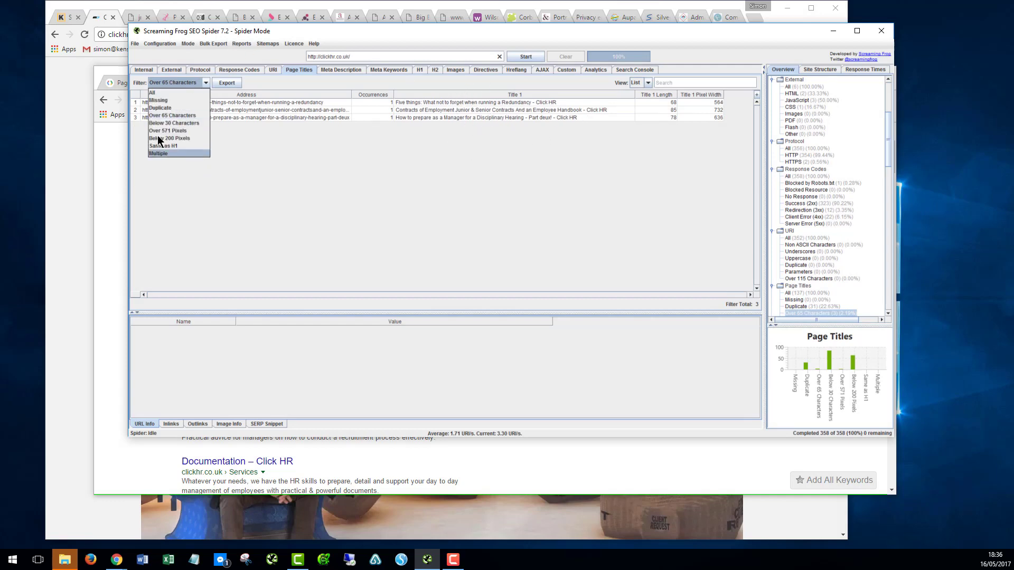
{"action": "key", "text": "Return"}
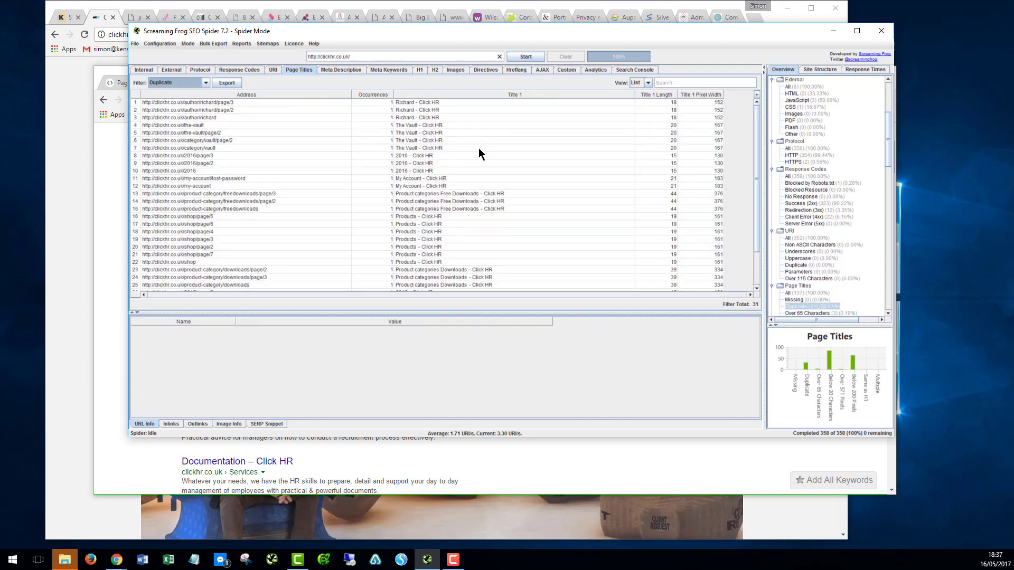
{"action": "scroll", "coordinate": [479, 150], "scroll_direction": "down", "scroll_amount": 2}
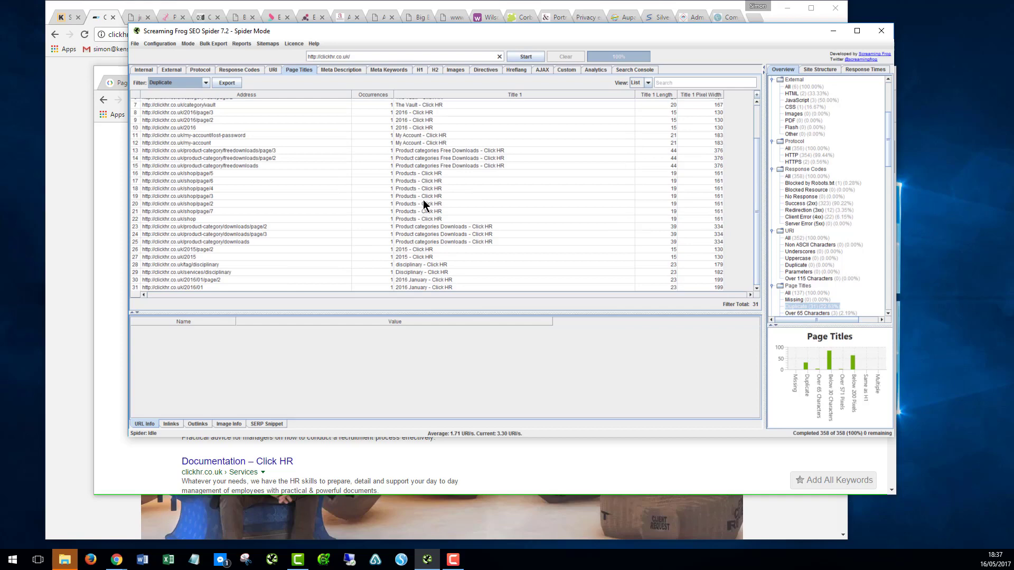
{"action": "scroll", "coordinate": [423, 199], "scroll_direction": "up", "scroll_amount": 2}
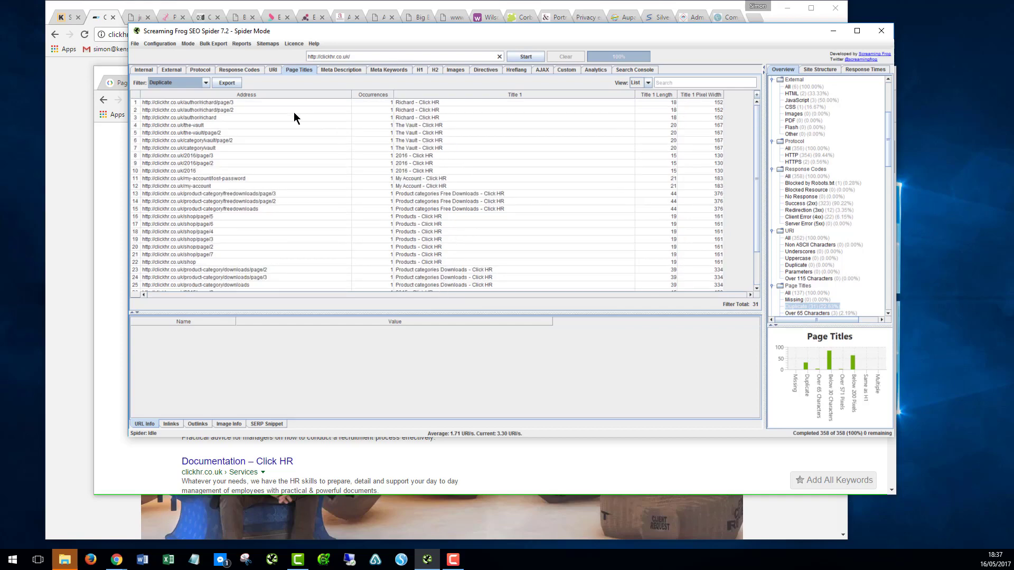
{"action": "left_click", "coordinate": [341, 69]}
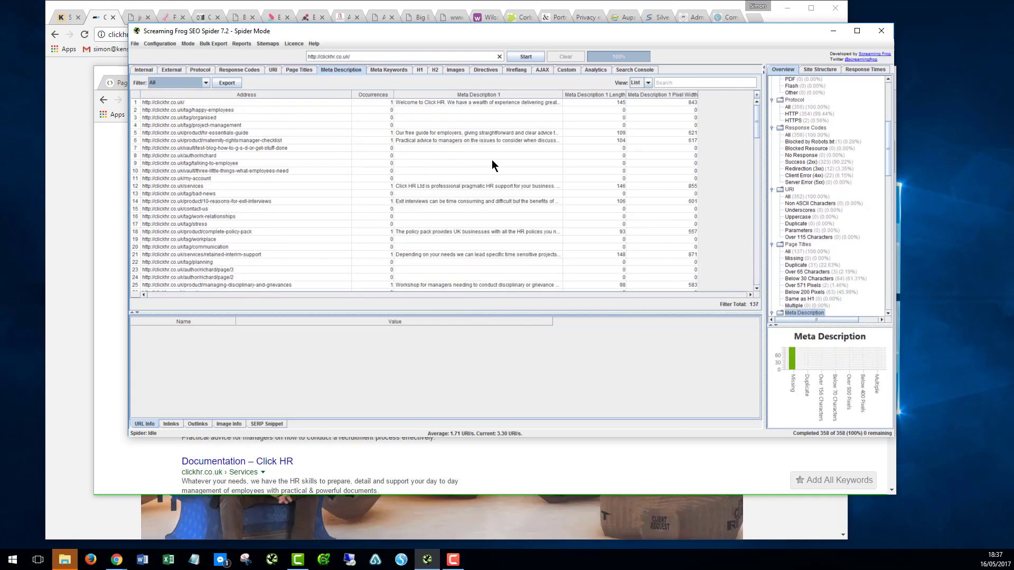
{"action": "left_click", "coordinate": [172, 83]}
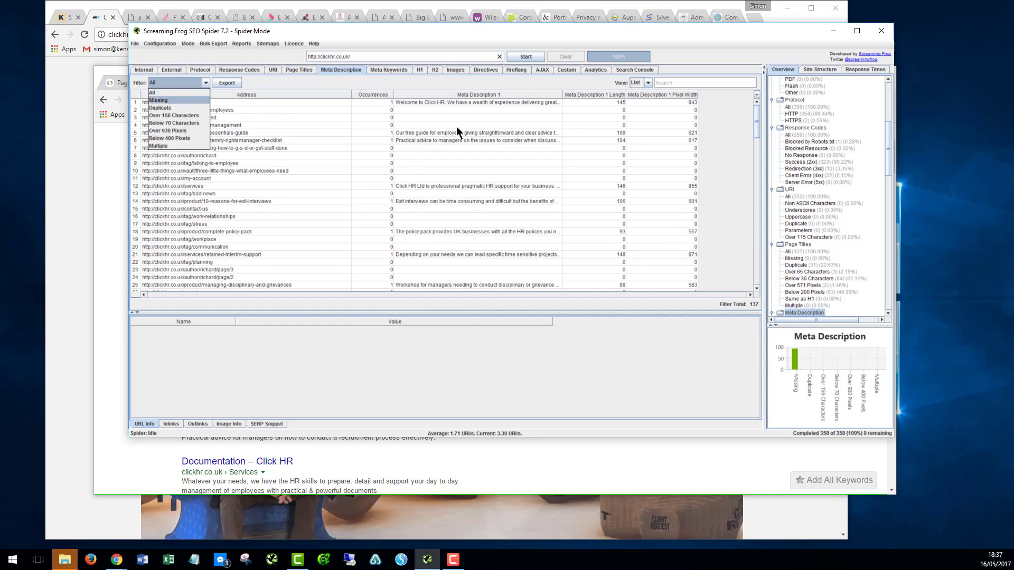
{"action": "left_click", "coordinate": [167, 98]}
{"action": "scroll", "coordinate": [481, 158], "scroll_direction": "down", "scroll_amount": 20}
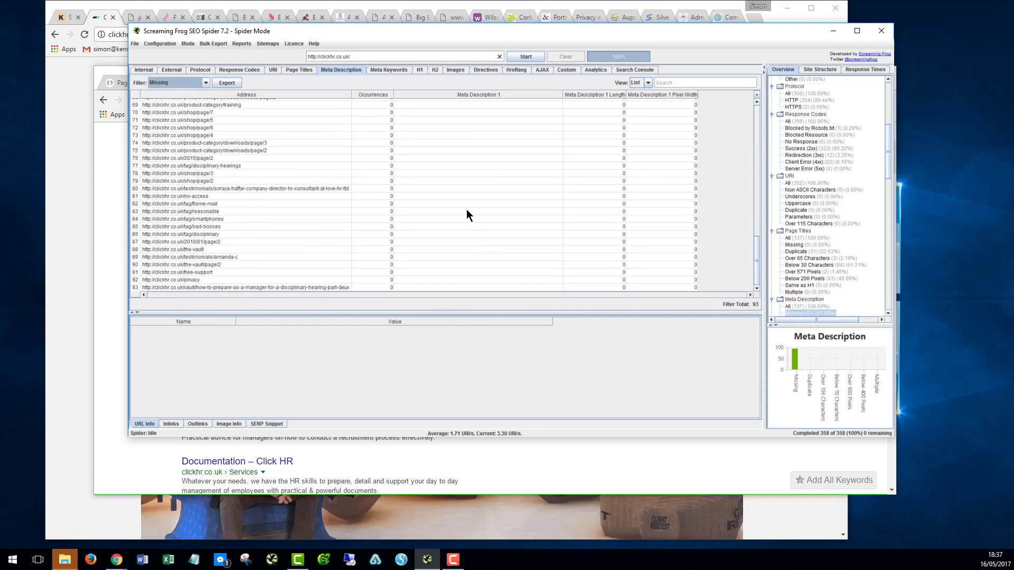
{"action": "scroll", "coordinate": [467, 209], "scroll_direction": "up", "scroll_amount": 20}
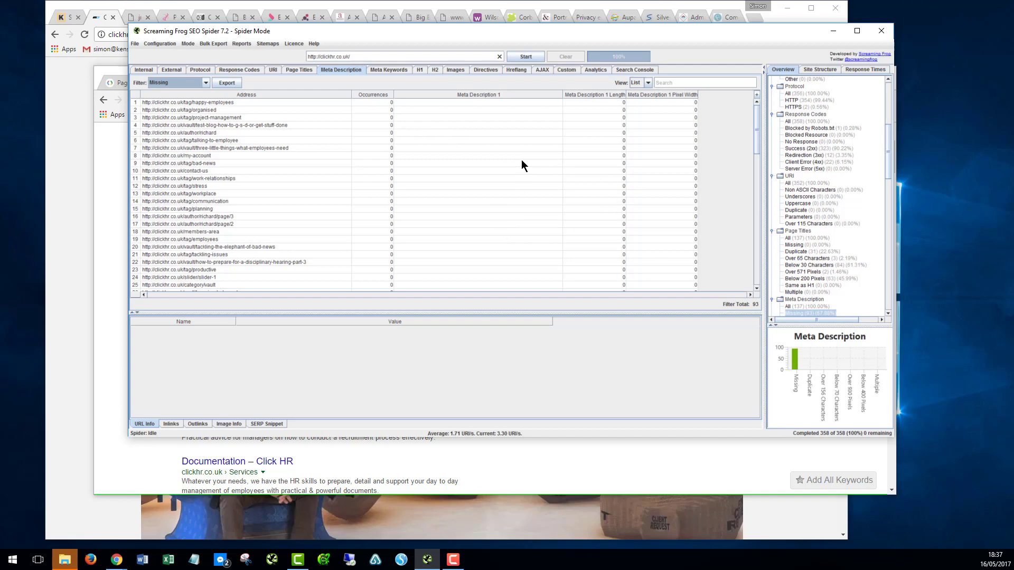
Step: Filter meta descriptions by Over 156 Characters, then Duplicate; both return 0 pages
{"action": "left_click", "coordinate": [205, 84]}
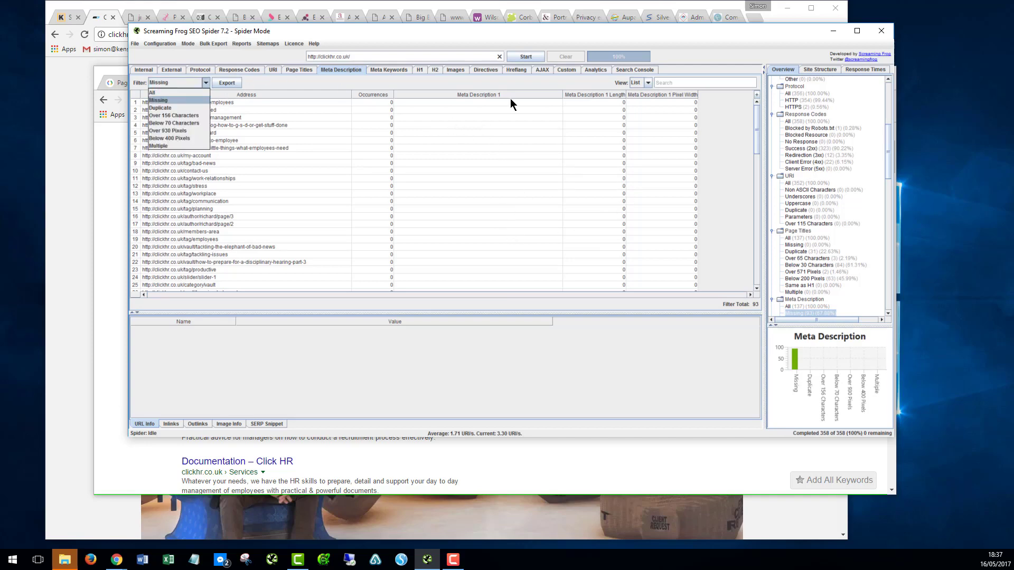
{"action": "left_click", "coordinate": [181, 115]}
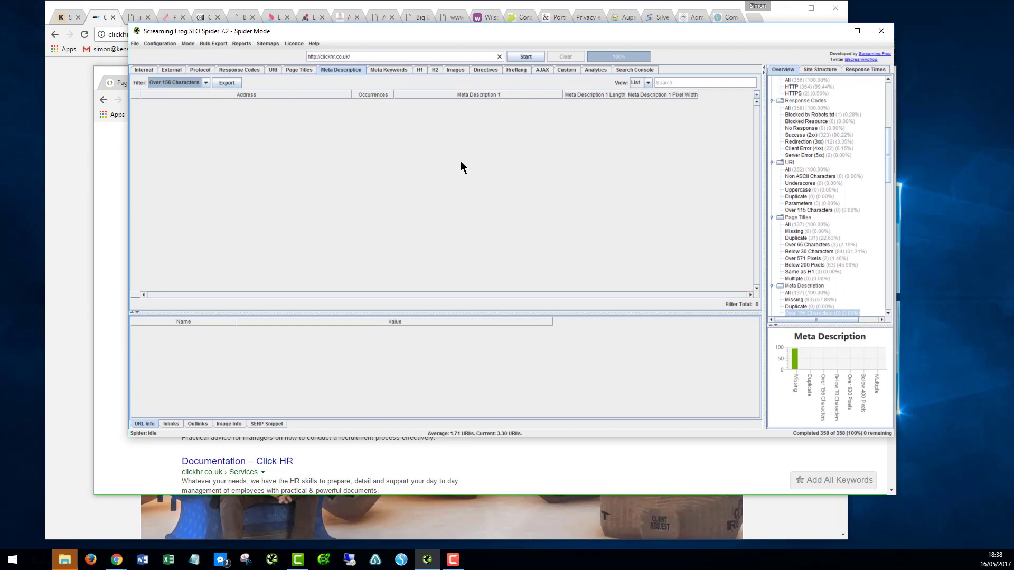
{"action": "left_click", "coordinate": [206, 83]}
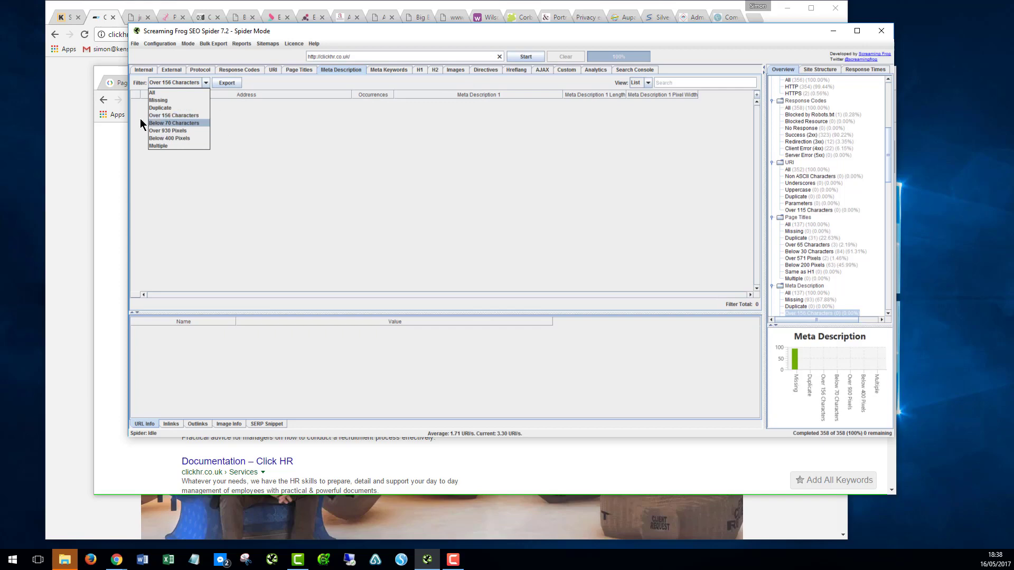
{"action": "left_click", "coordinate": [168, 109]}
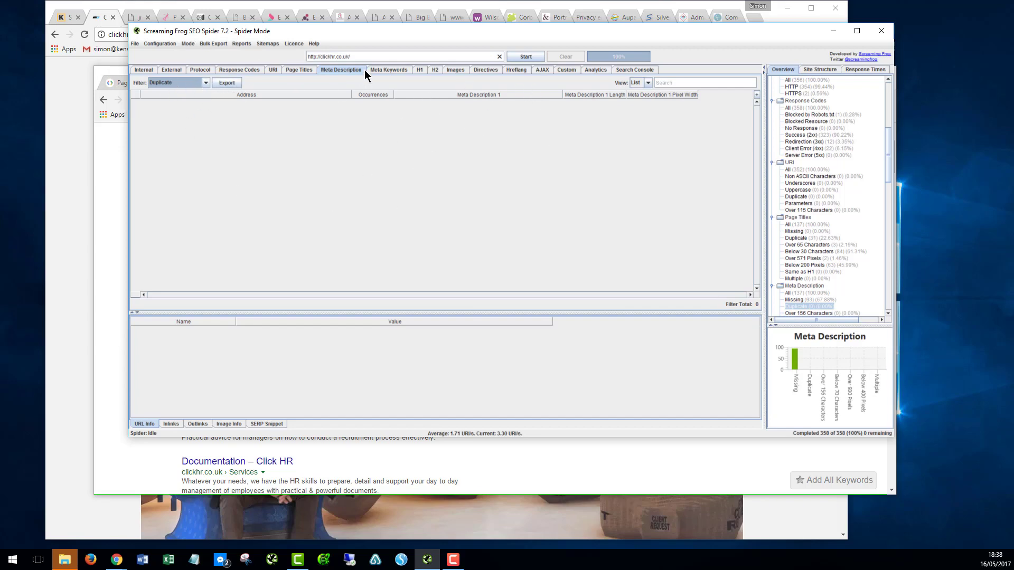
Step: Confirm in the Meta Keywords report that all 137 pages lack keywords, then open the H1 report
{"action": "left_click", "coordinate": [387, 69]}
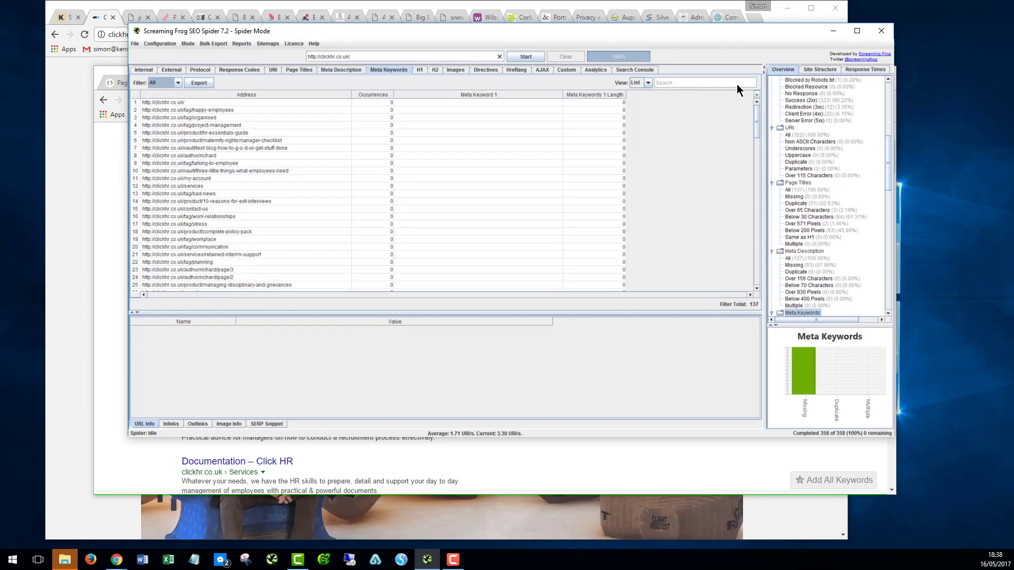
{"action": "scroll", "coordinate": [474, 148], "scroll_direction": "down", "scroll_amount": 19}
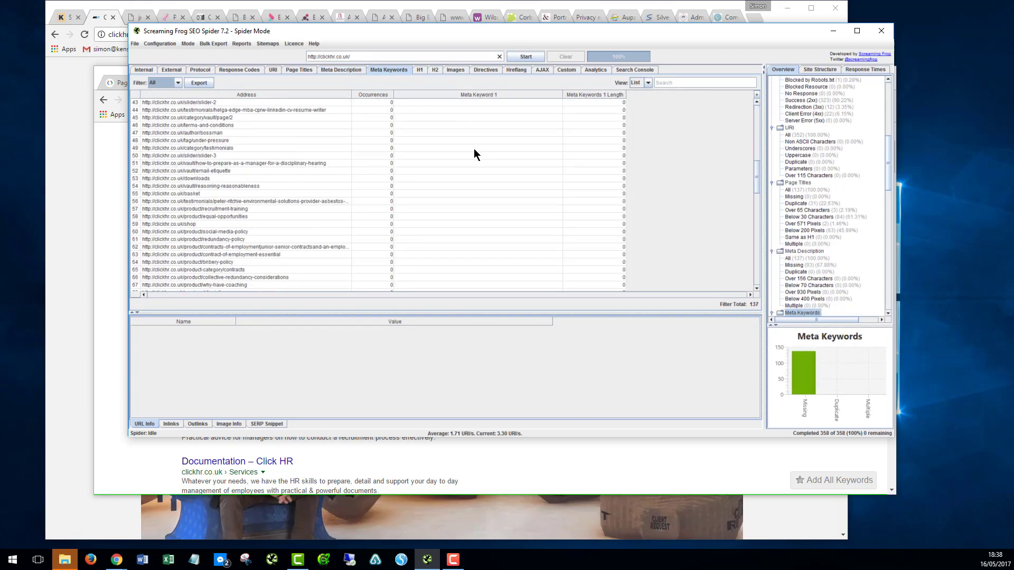
{"action": "scroll", "coordinate": [474, 149], "scroll_direction": "up", "scroll_amount": 19}
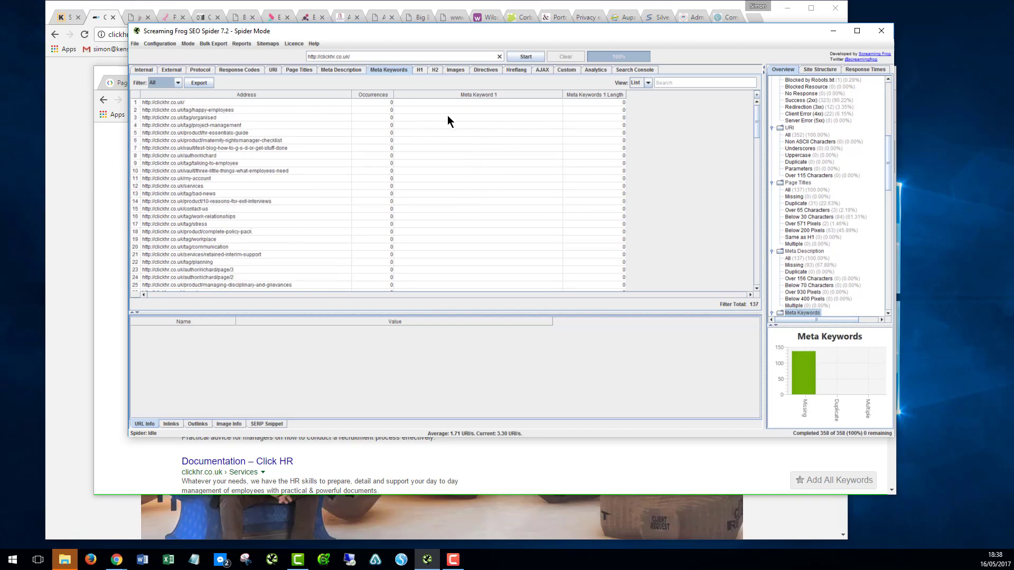
{"action": "left_click", "coordinate": [421, 69]}
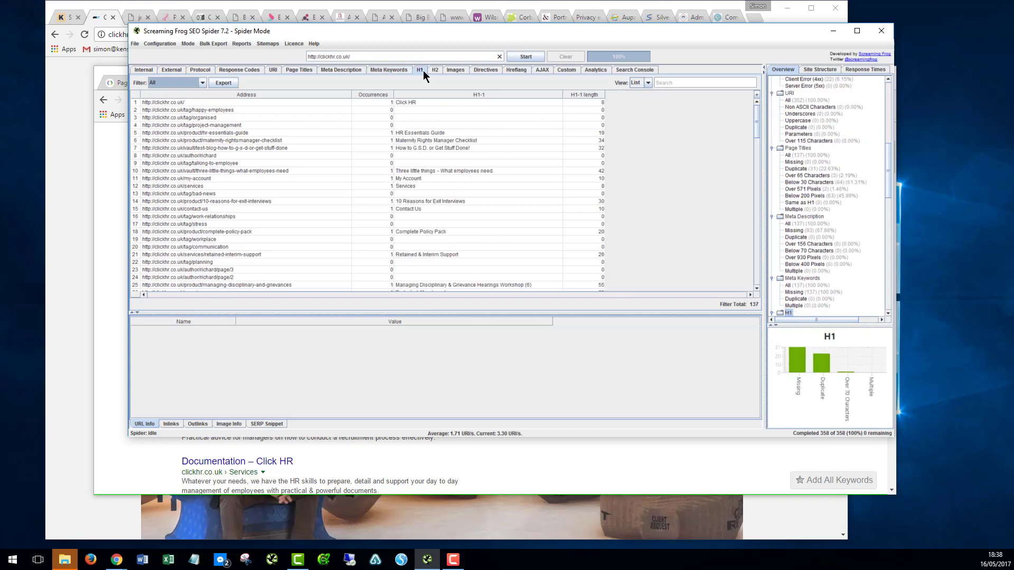
Step: Filter the H1 report to Missing and scroll through the 31 pages without an H1
{"action": "left_click", "coordinate": [181, 85]}
{"action": "left_click", "coordinate": [177, 100]}
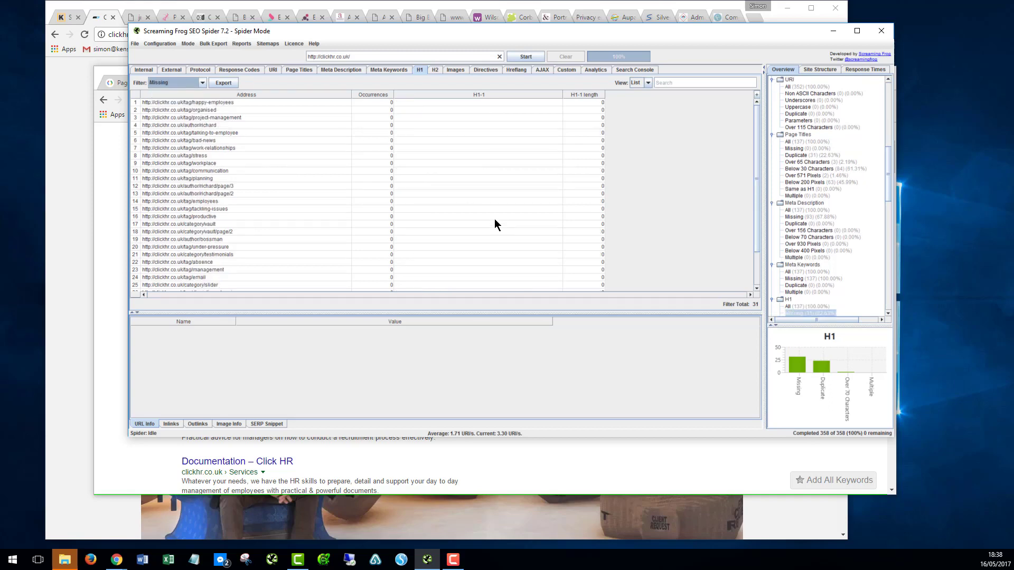
{"action": "left_click", "coordinate": [186, 82]}
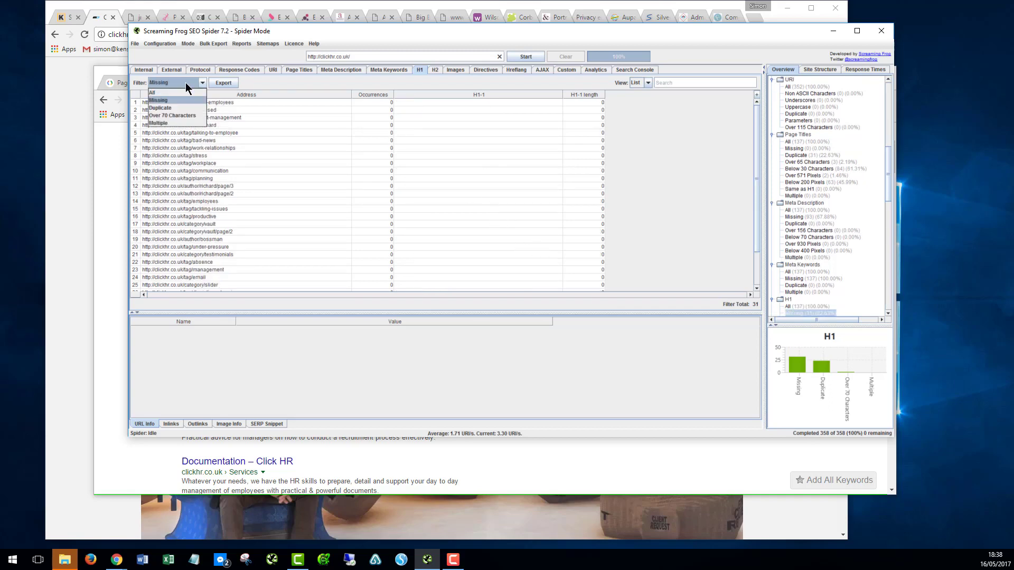
{"action": "left_click", "coordinate": [517, 205]}
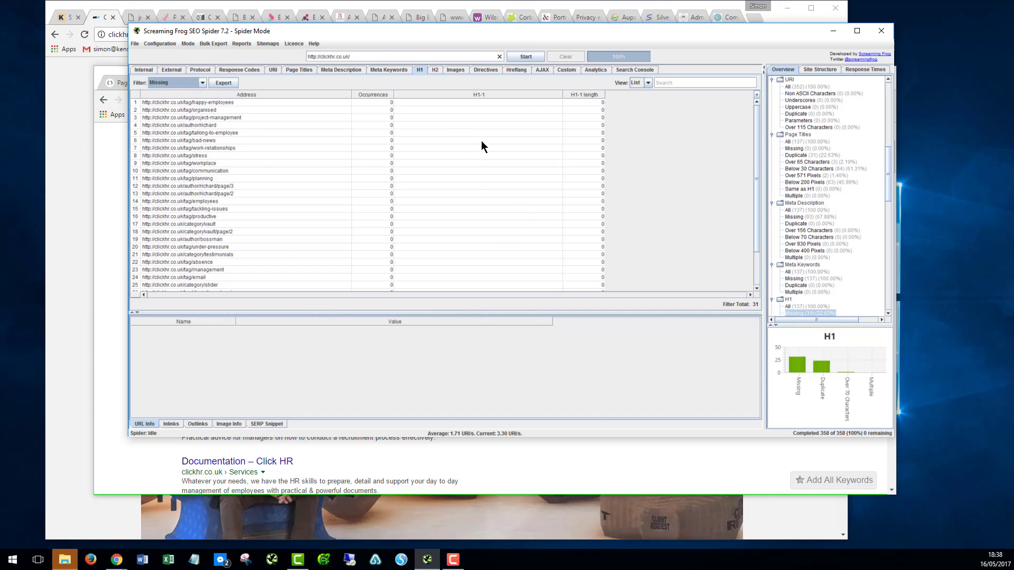
{"action": "scroll", "coordinate": [481, 143], "scroll_direction": "down", "scroll_amount": 2}
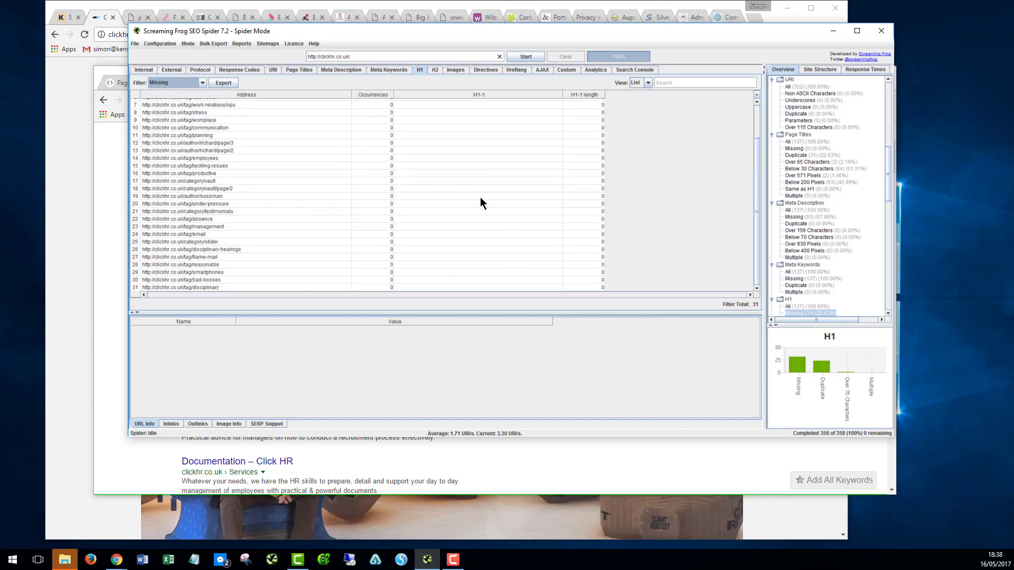
{"action": "scroll", "coordinate": [496, 211], "scroll_direction": "up", "scroll_amount": 2}
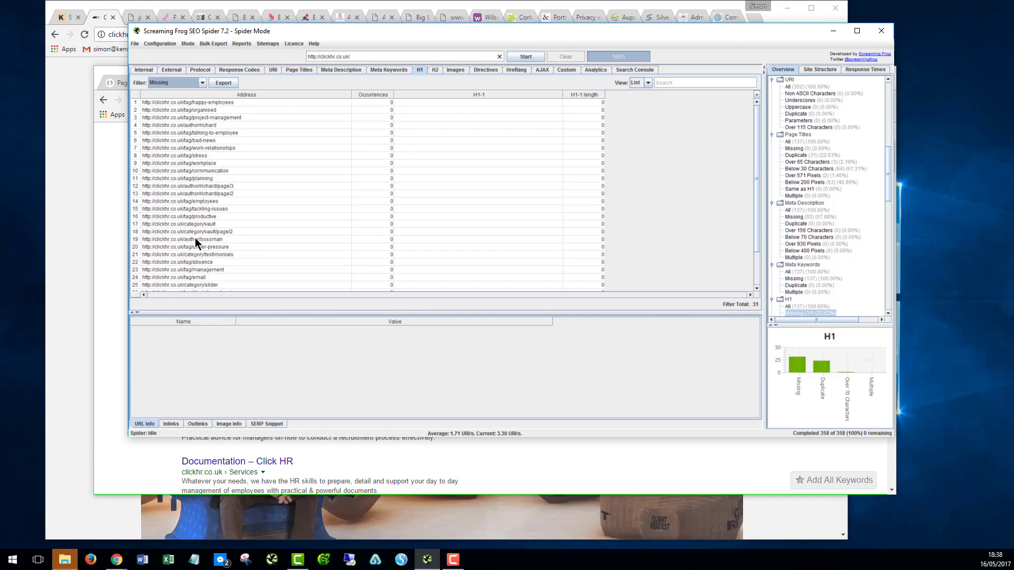
{"action": "scroll", "coordinate": [192, 241], "scroll_direction": "down", "scroll_amount": 3}
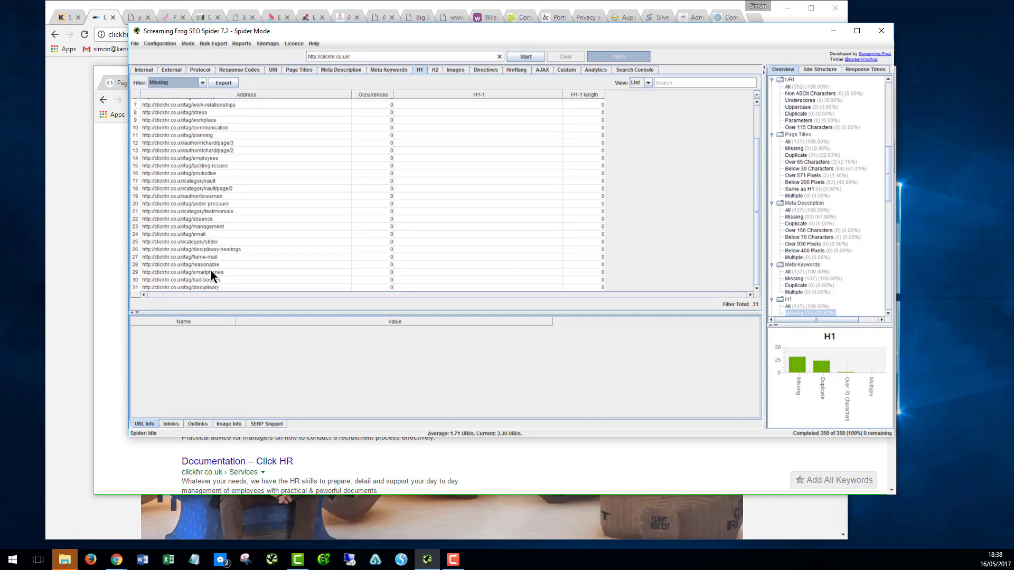
Step: Switch the H1 filter to Over 70 Characters, revealing one page with a 74-character H1
{"action": "scroll", "coordinate": [201, 179], "scroll_direction": "up", "scroll_amount": 3}
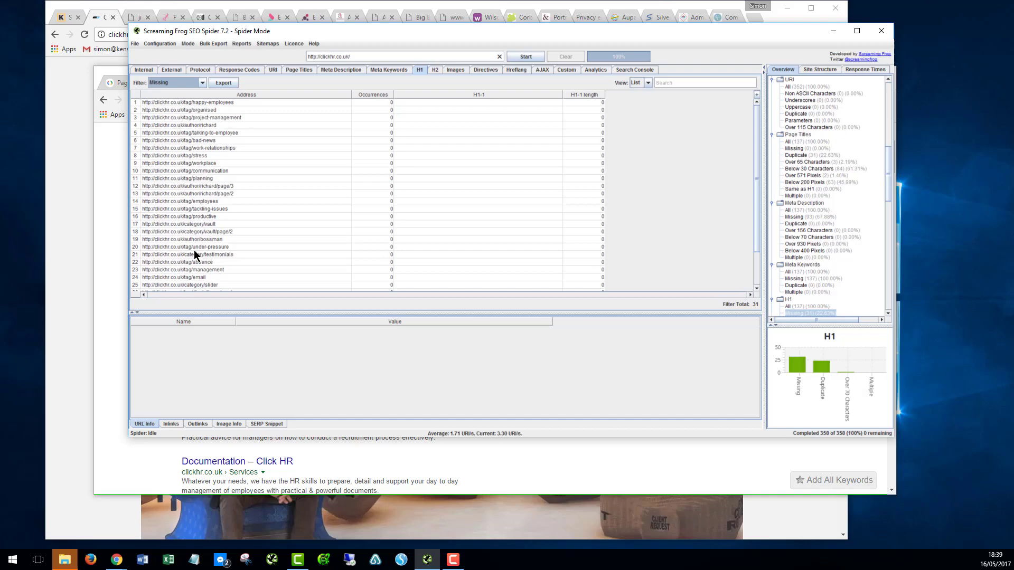
{"action": "left_click", "coordinate": [190, 83]}
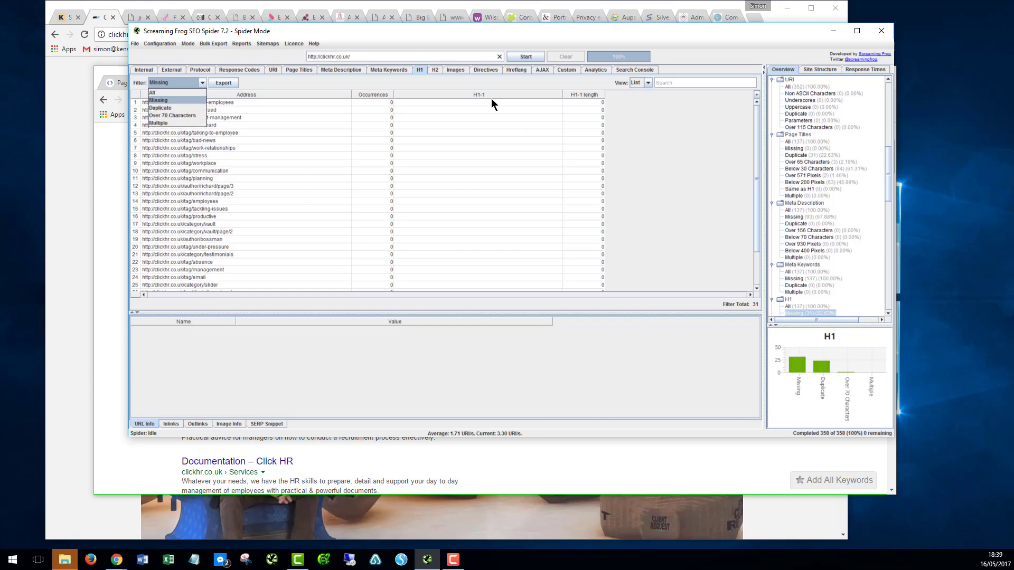
{"action": "left_click", "coordinate": [170, 115]}
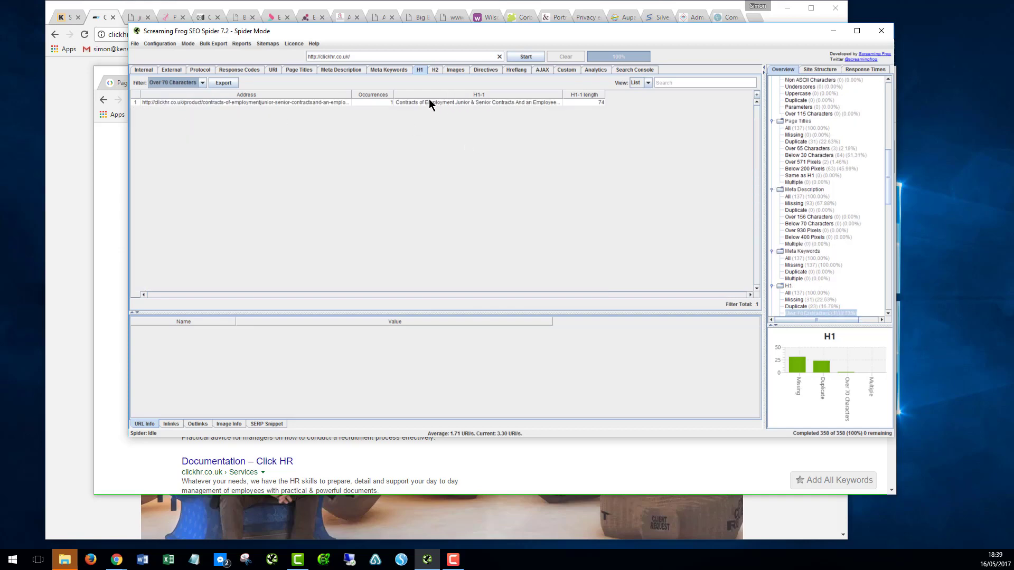
Step: On the H2 report, check Missing (none), then filter to Duplicate showing 135 pages
{"action": "left_click", "coordinate": [435, 69]}
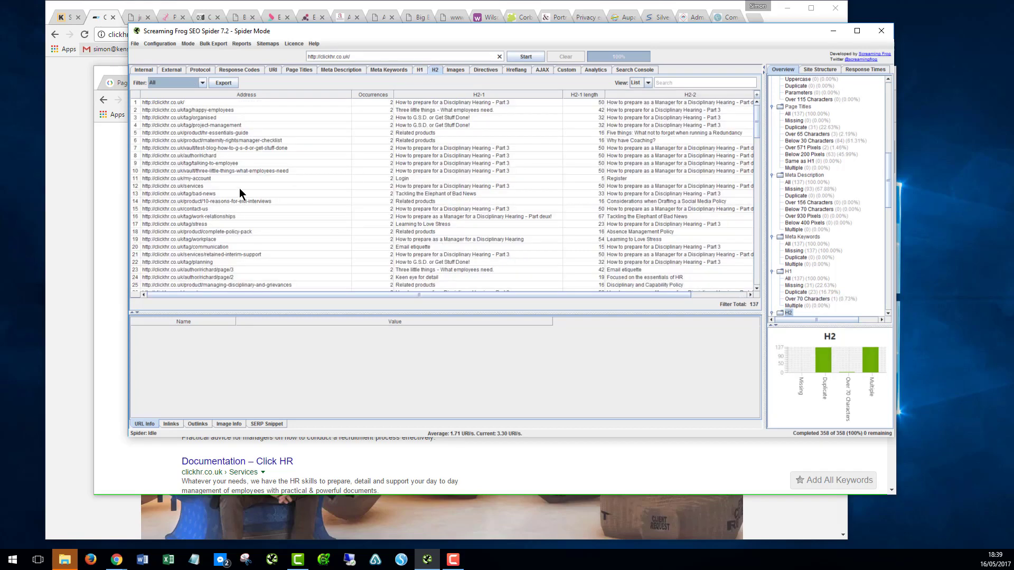
{"action": "left_click", "coordinate": [170, 83]}
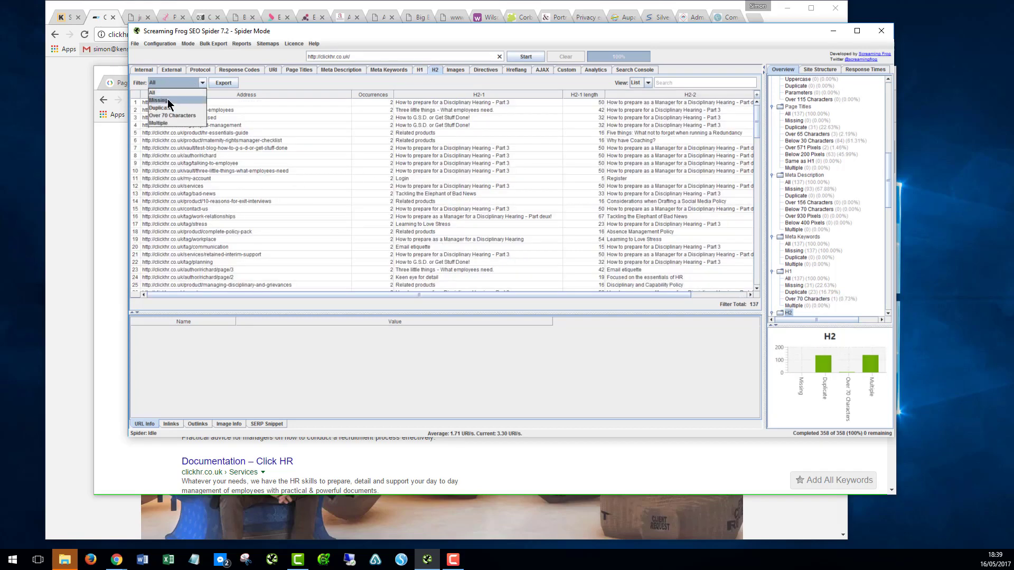
{"action": "left_click", "coordinate": [158, 101]}
{"action": "left_click", "coordinate": [176, 83]}
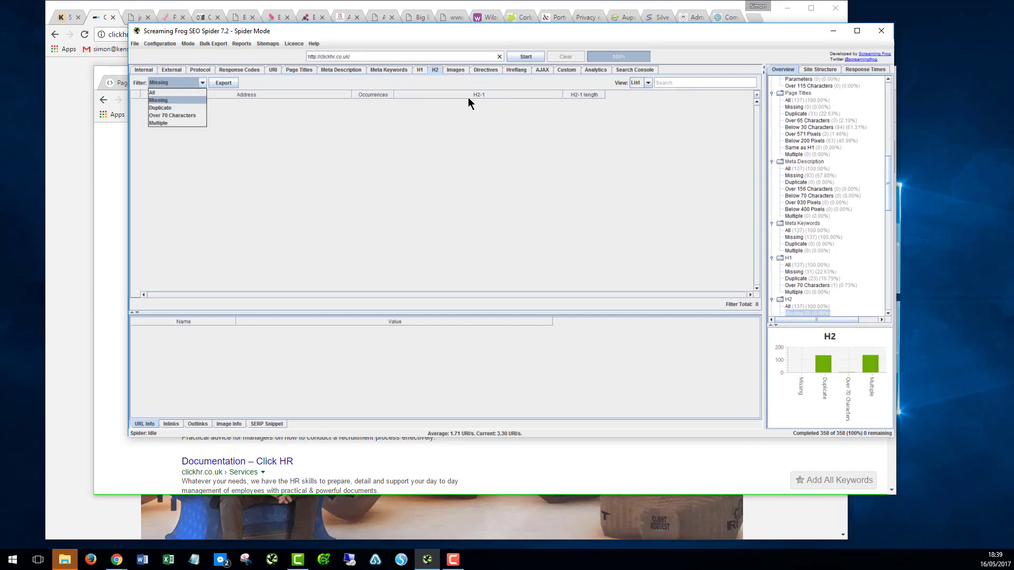
{"action": "left_click", "coordinate": [169, 108]}
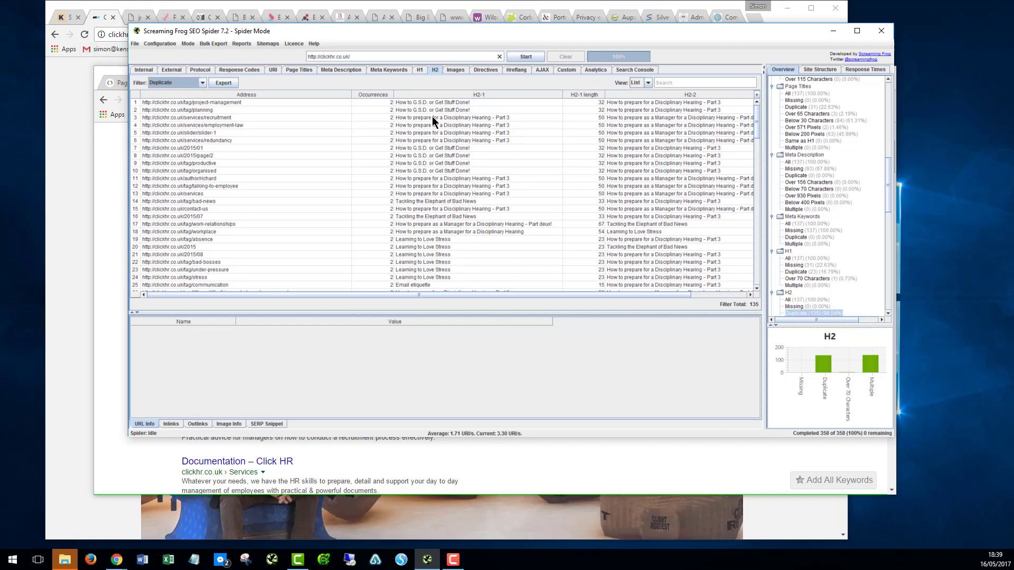
Step: On the Images report, filter Missing Alt Text (8 images), then Over 100 kb (18 images)
{"action": "left_click", "coordinate": [455, 69]}
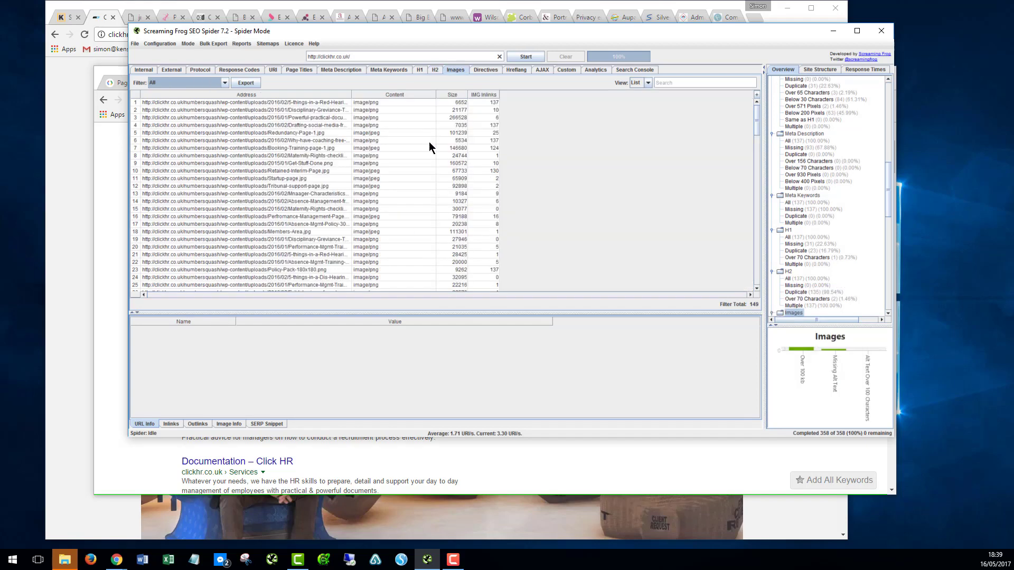
{"action": "left_click", "coordinate": [187, 83]}
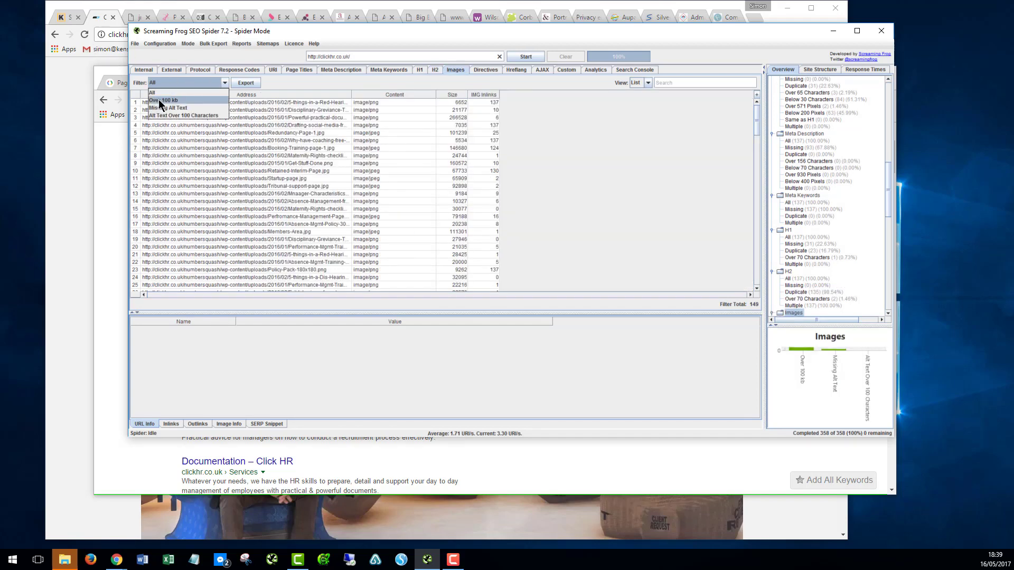
{"action": "left_click", "coordinate": [155, 110]}
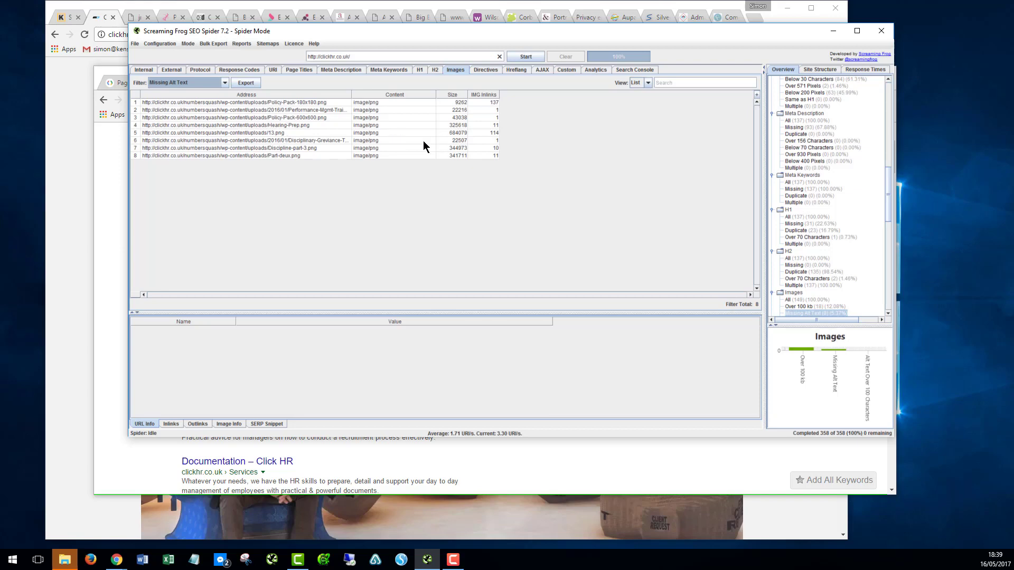
{"action": "left_click", "coordinate": [164, 82]}
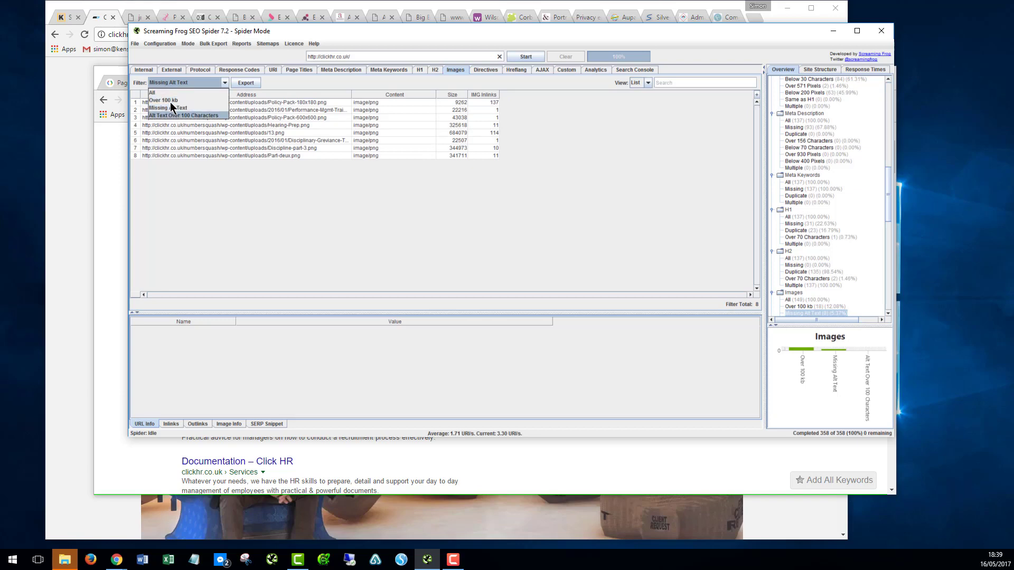
{"action": "left_click", "coordinate": [164, 100]}
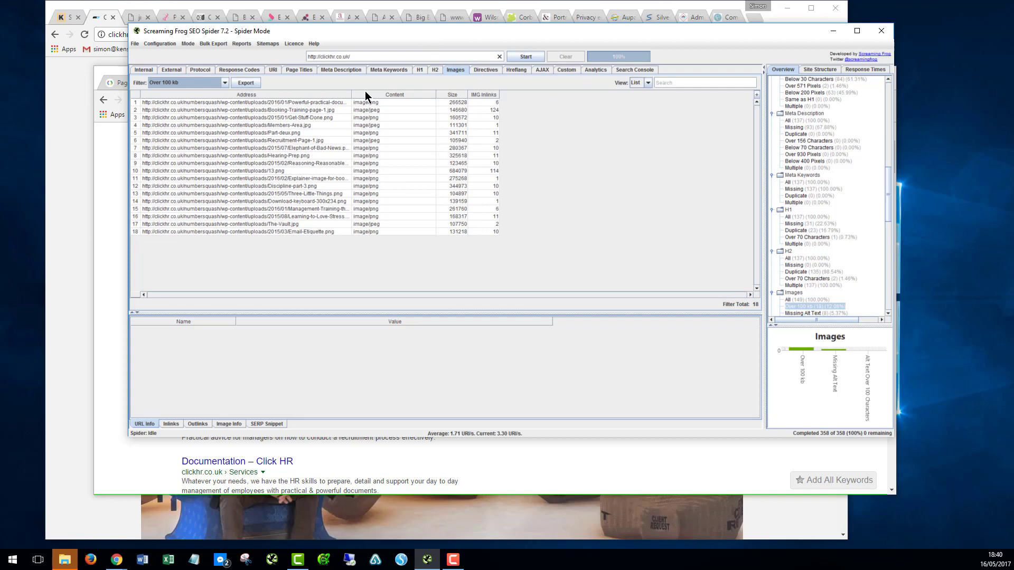
Step: Bring the clickhr.co.uk homepage window forward and scroll down and back up the page
{"action": "left_click", "coordinate": [113, 155]}
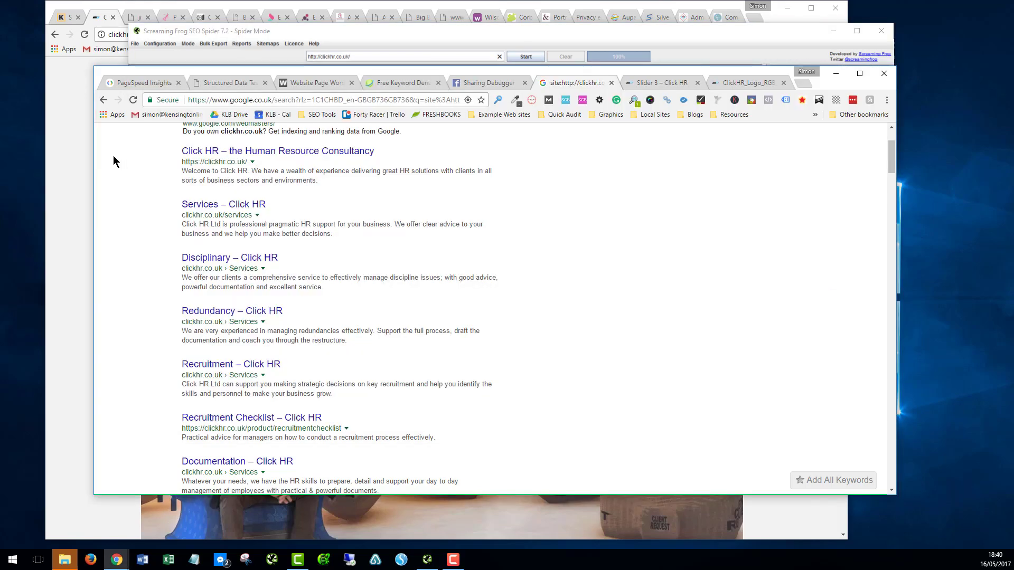
{"action": "left_click", "coordinate": [69, 84]}
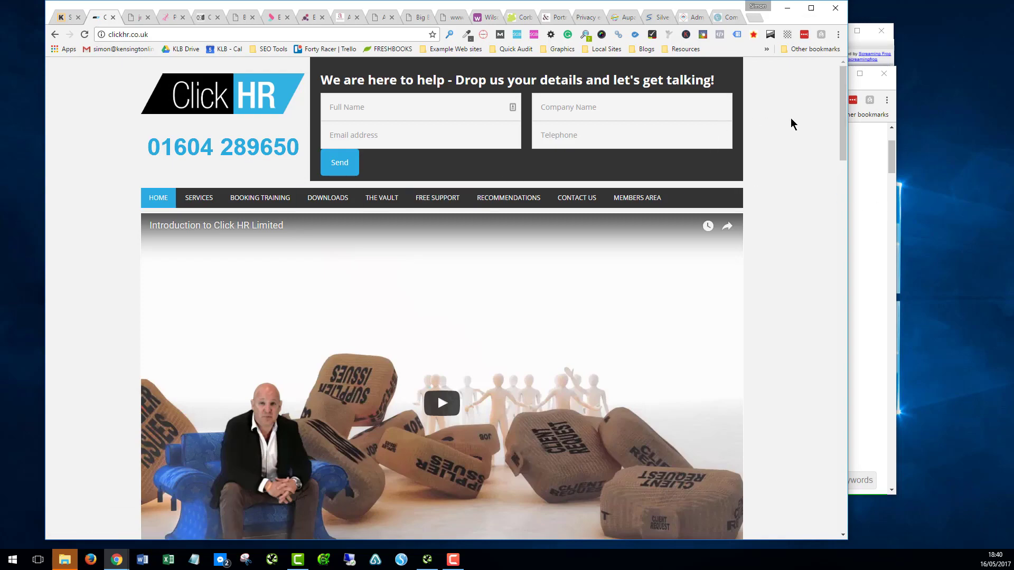
{"action": "scroll", "coordinate": [790, 119], "scroll_direction": "down", "scroll_amount": 8}
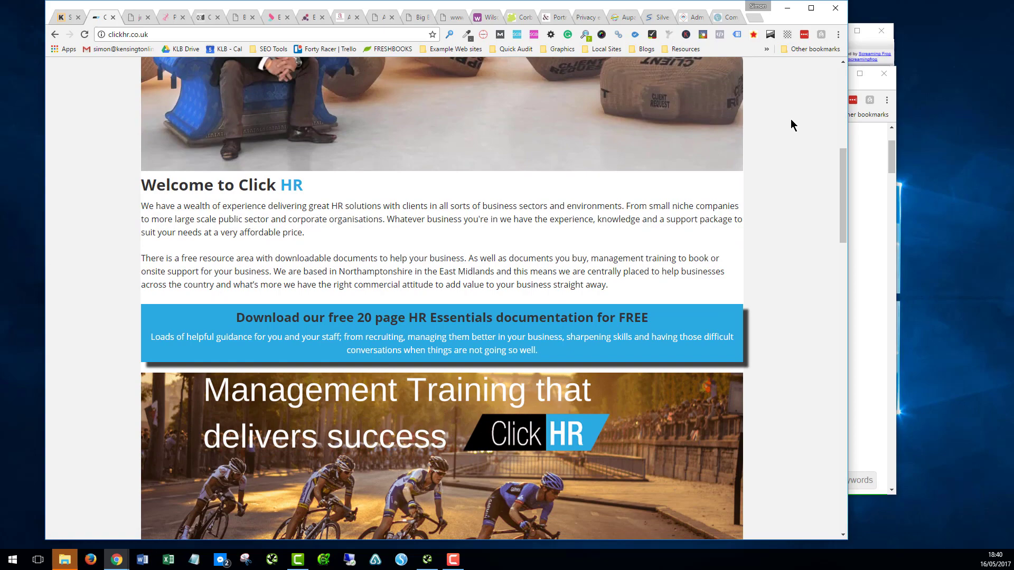
{"action": "scroll", "coordinate": [791, 125], "scroll_direction": "up", "scroll_amount": 8}
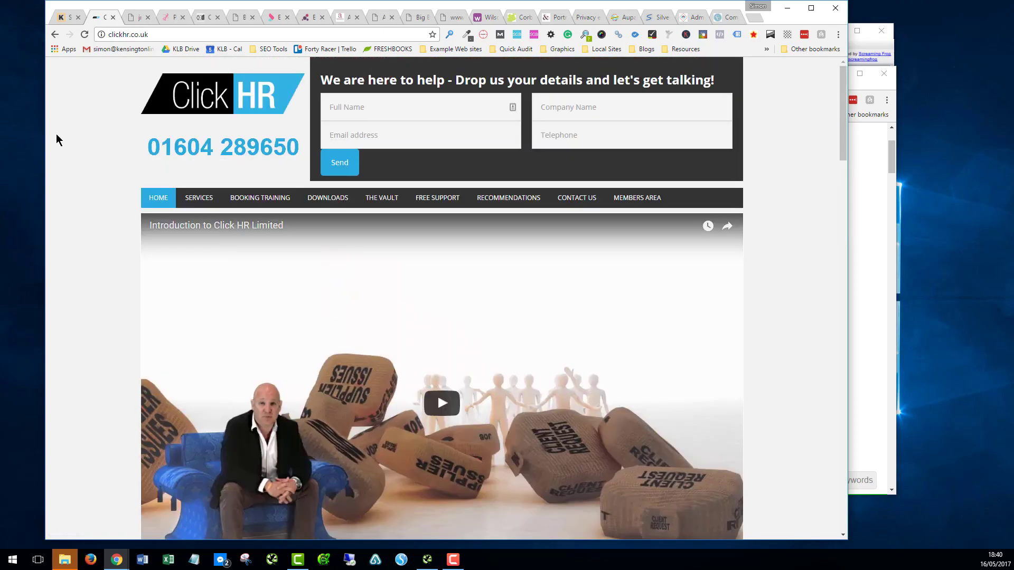